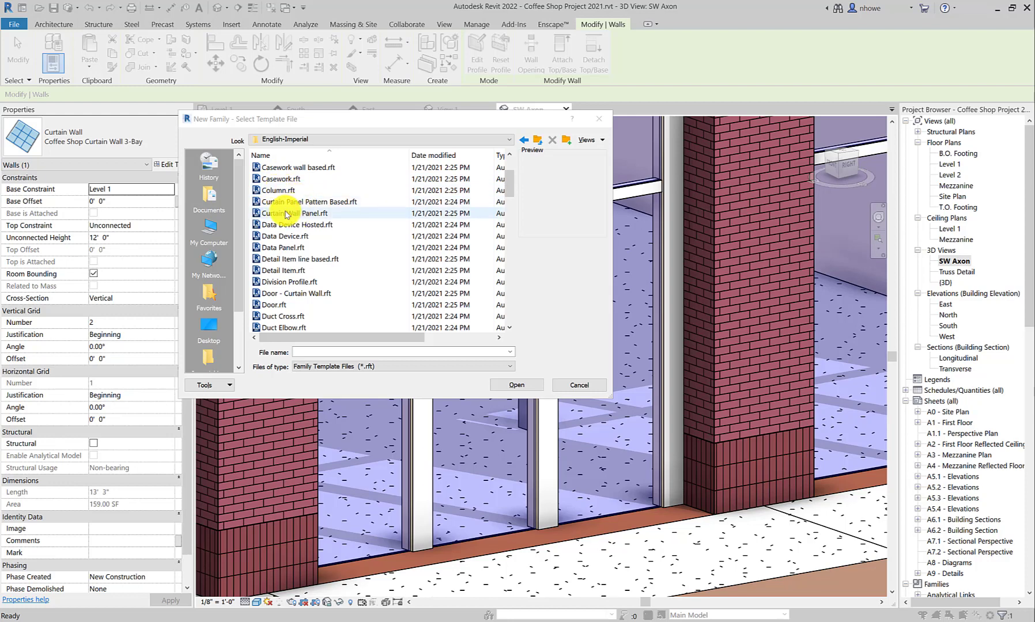
Step: Create a new family from the Curtain Wall Panel.rft template
click(286, 214)
click(522, 386)
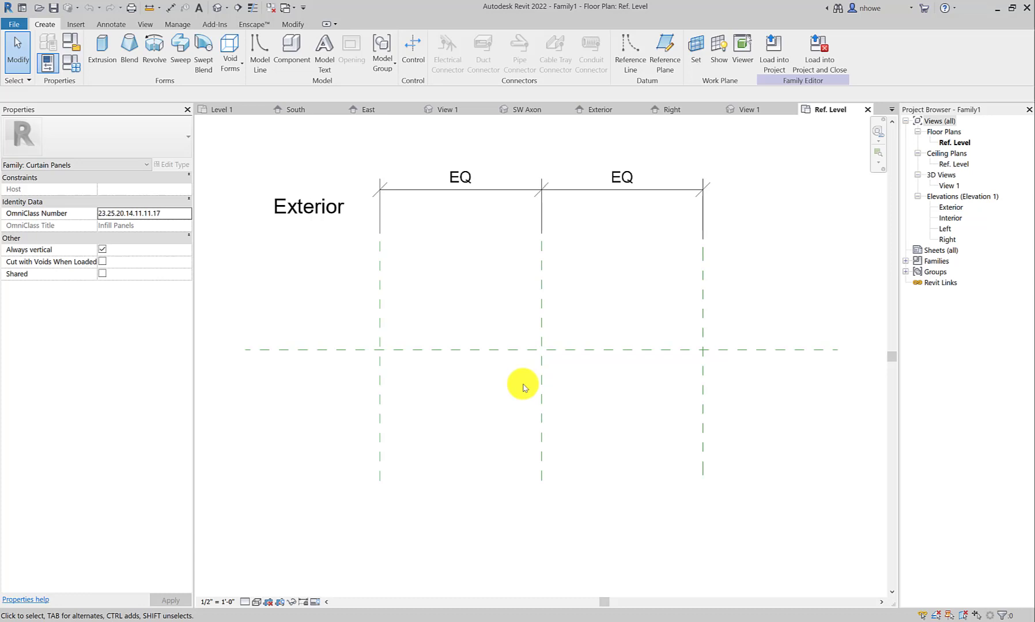
Step: Flex the panel width by moving the Right reference plane to 3' 3" from center, then the Left reference plane to 2' 6" from center
click(703, 408)
click(733, 408)
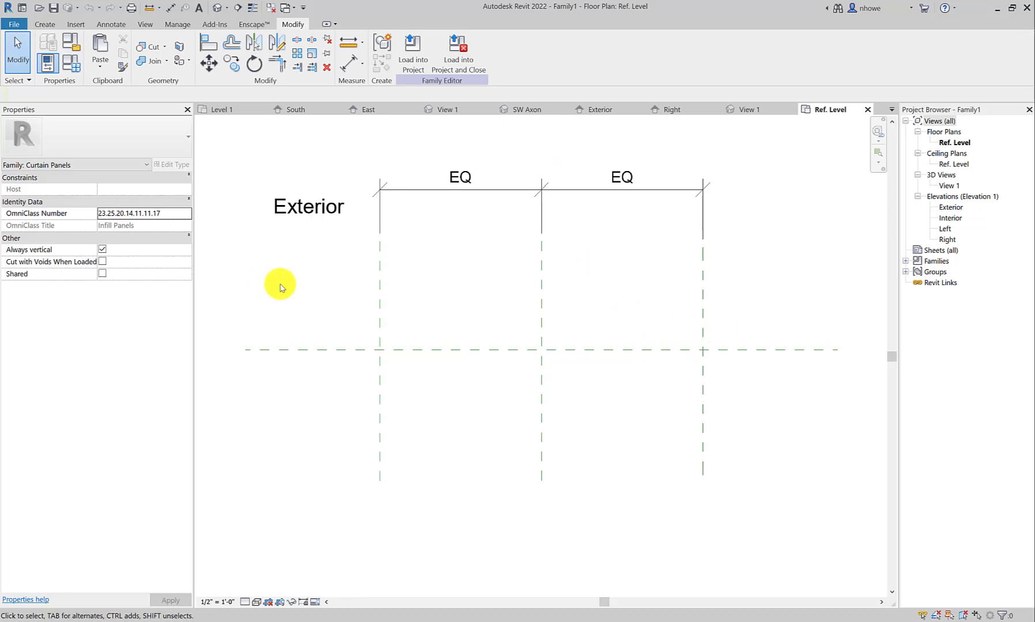
click(731, 351)
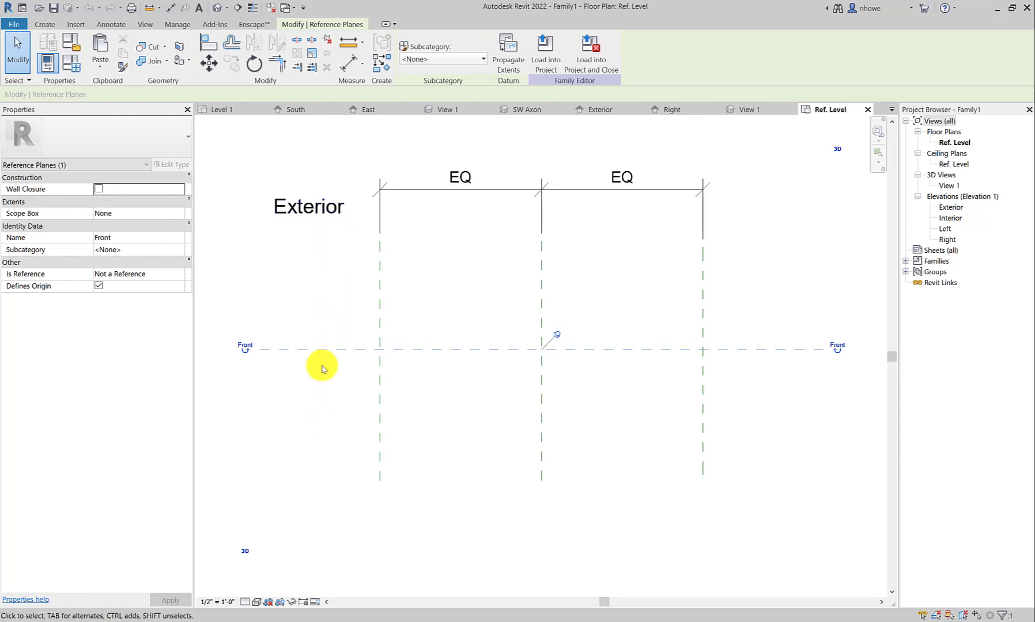
click(314, 437)
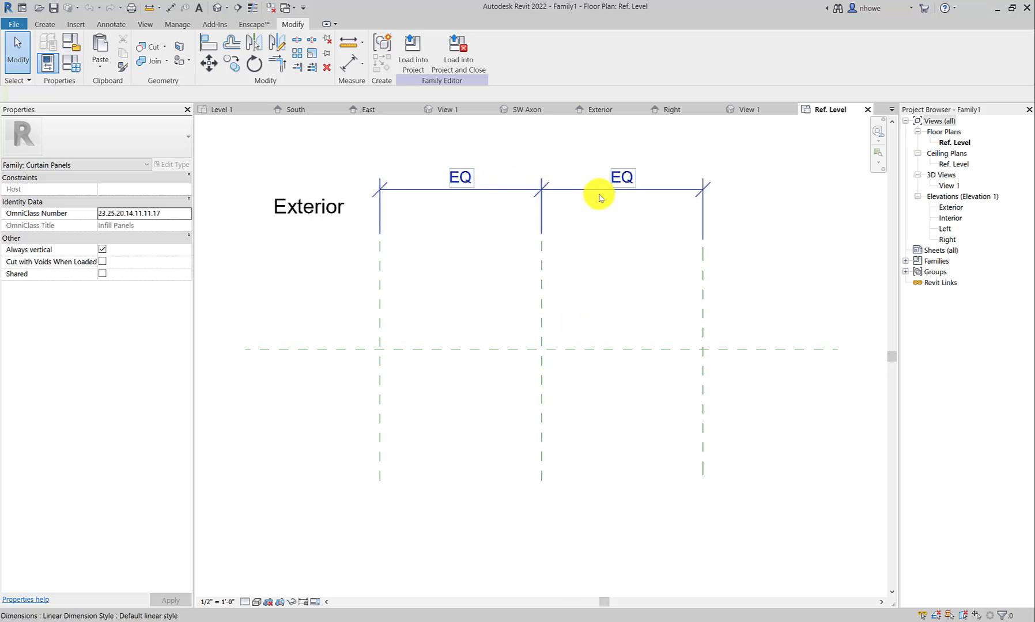
click(703, 390)
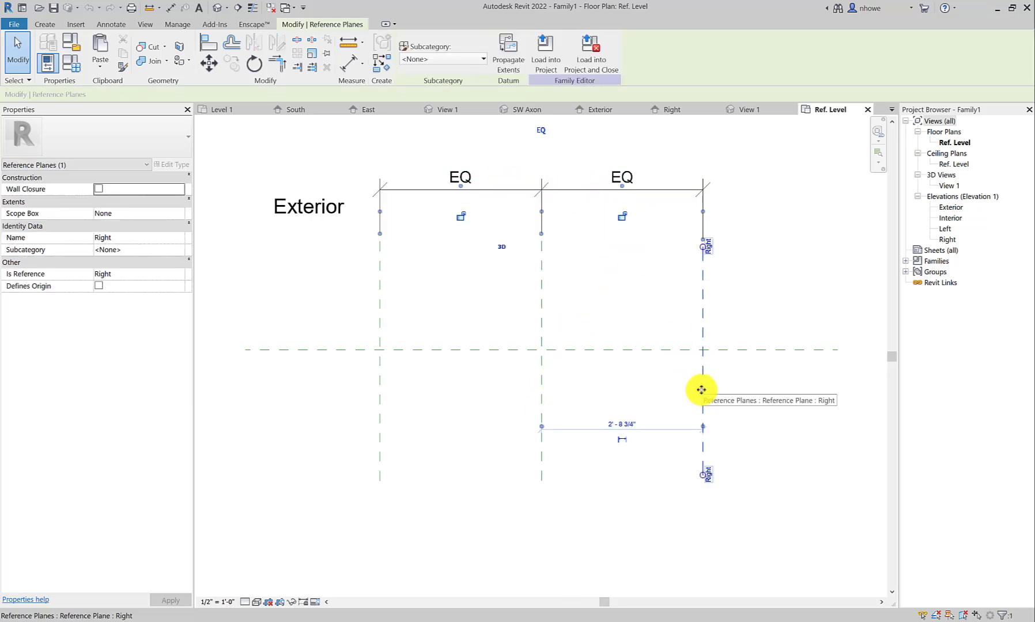
drag(703, 390, 733, 393)
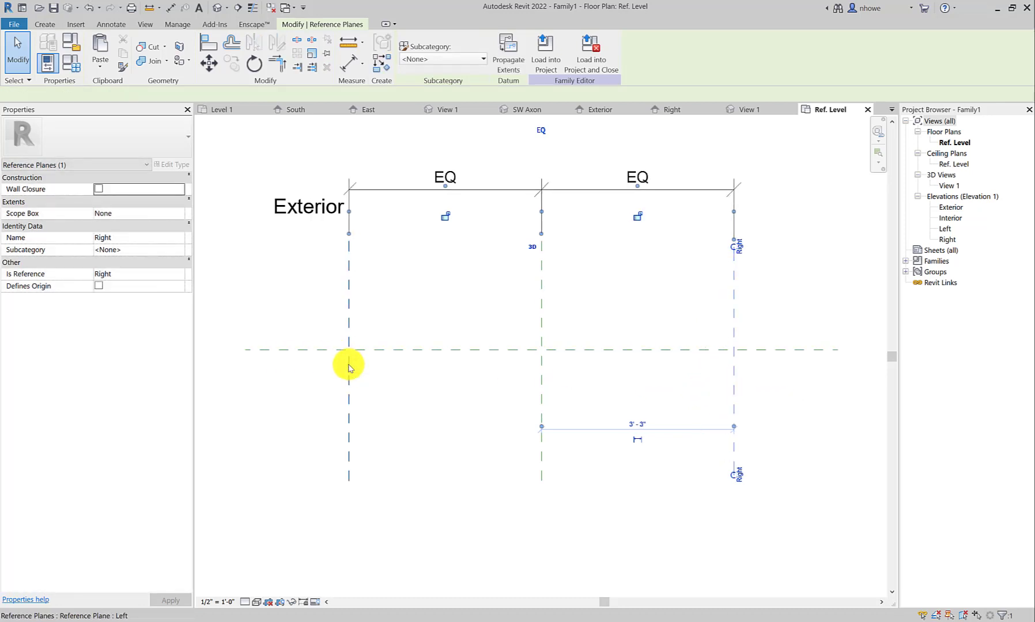
click(347, 363)
drag(347, 363, 393, 364)
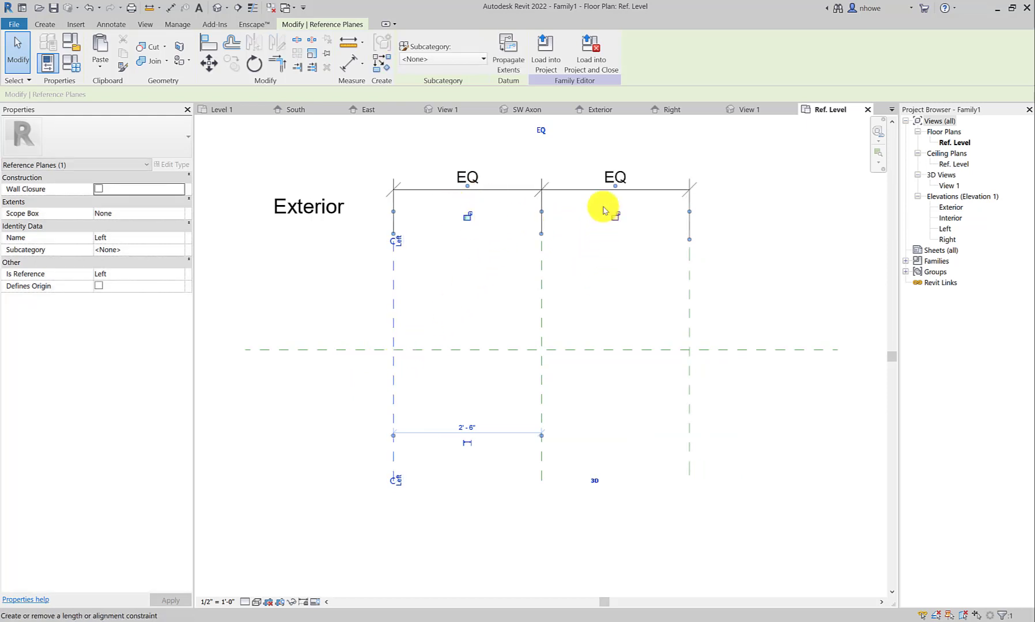
click(577, 301)
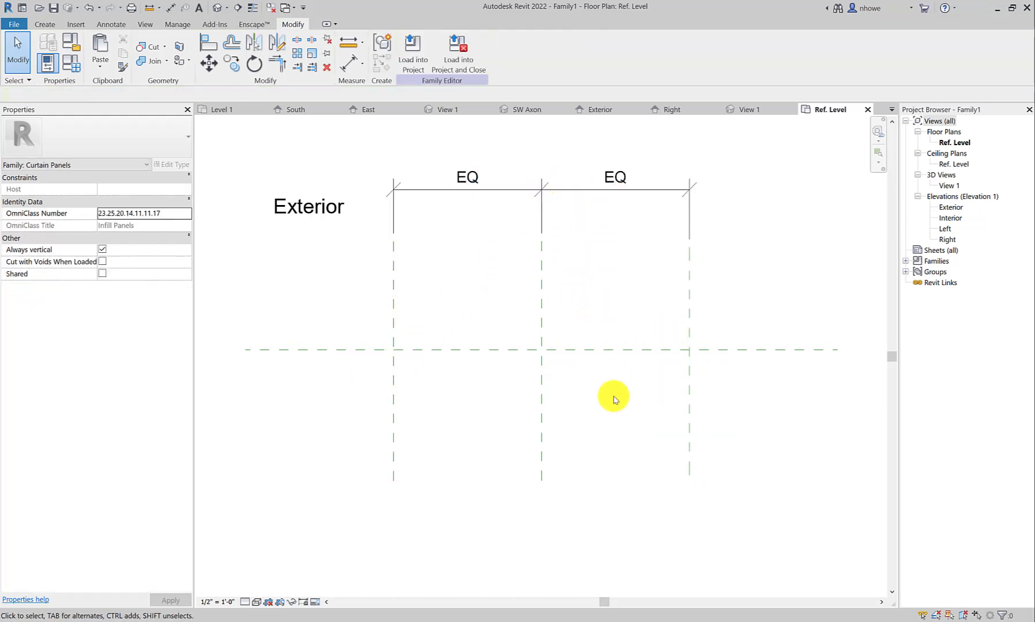
click(562, 190)
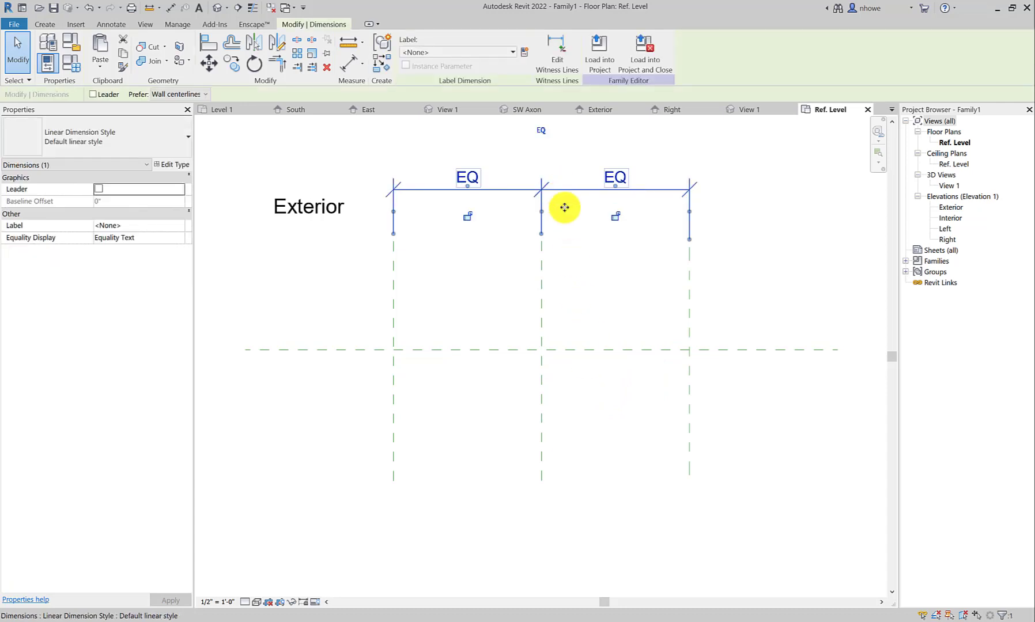
click(581, 298)
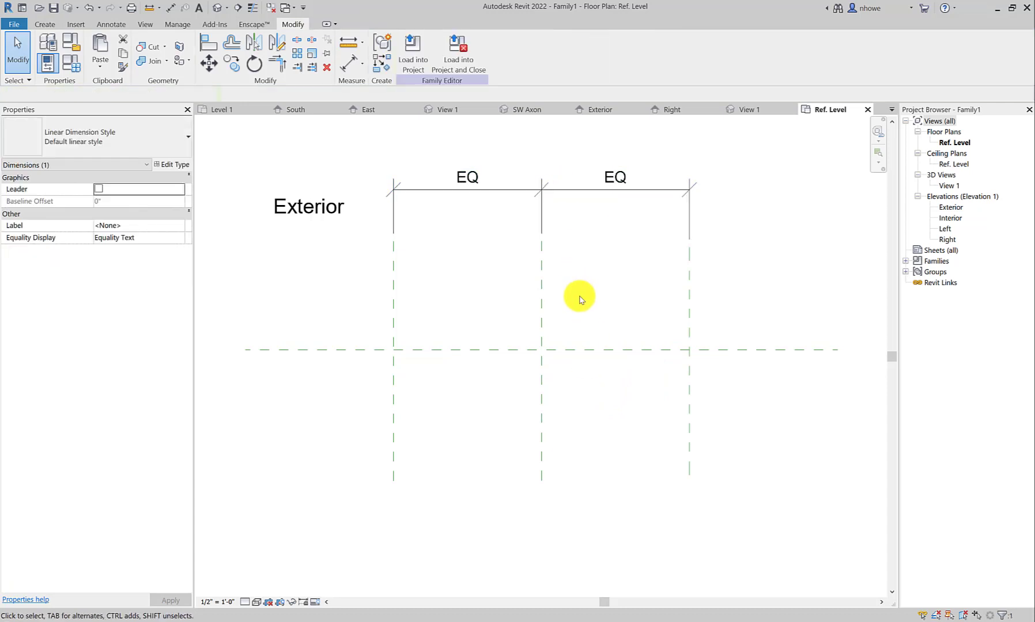
Step: Examine the reference planes in the Exterior and Interior elevations and compare them with the storefront reference photo
double_click(951, 208)
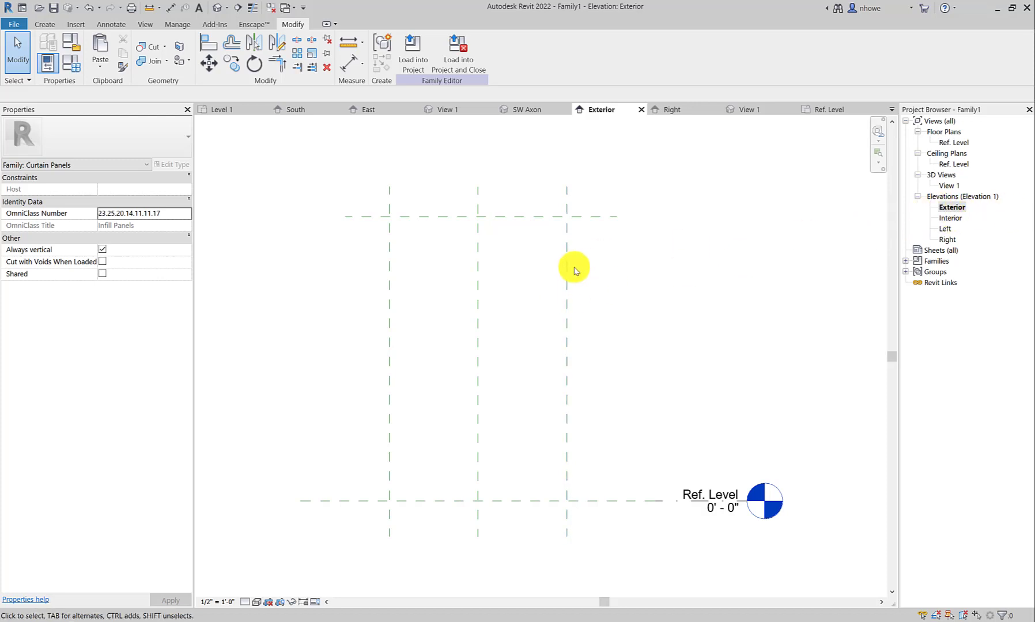
double_click(951, 218)
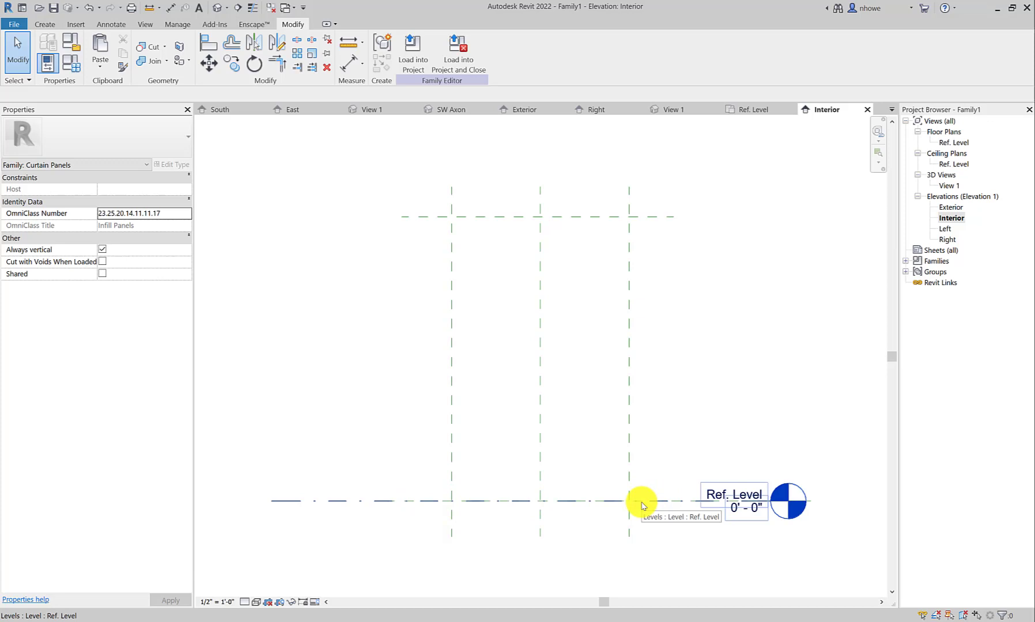
key(Tab)
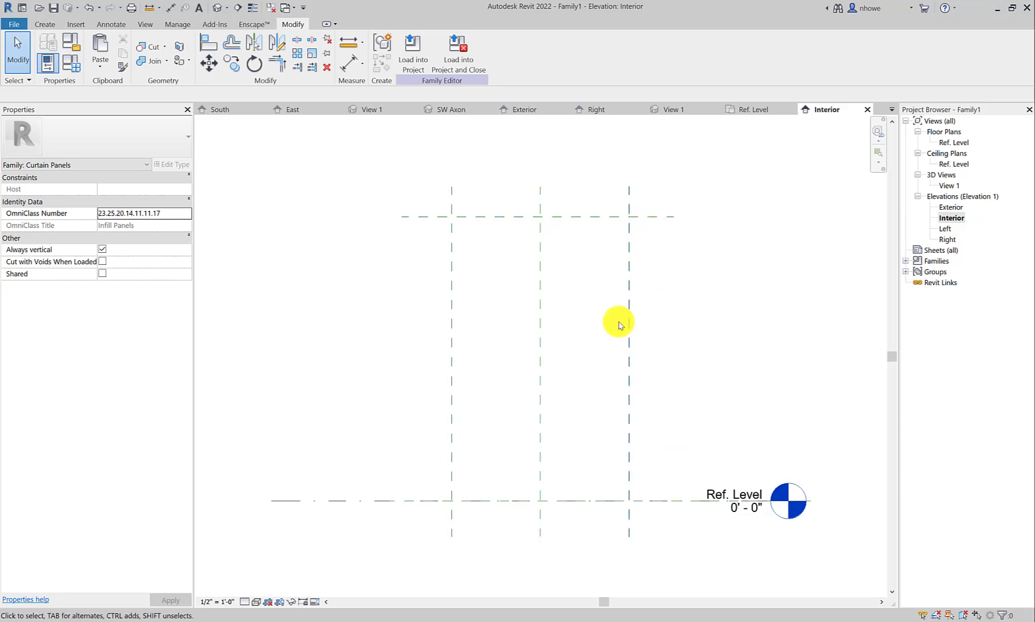
click(568, 621)
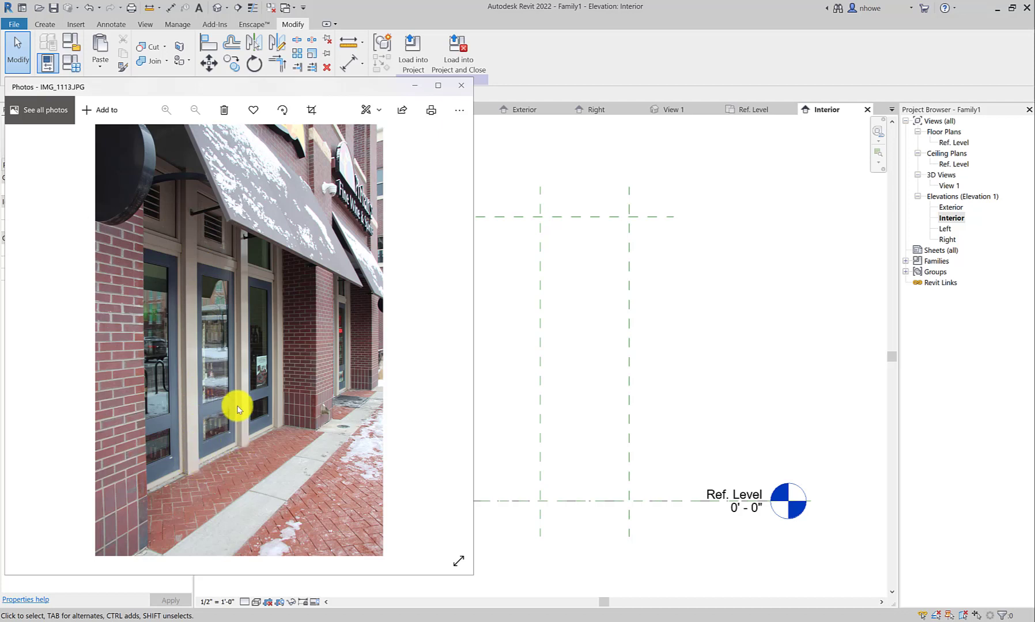
click(576, 397)
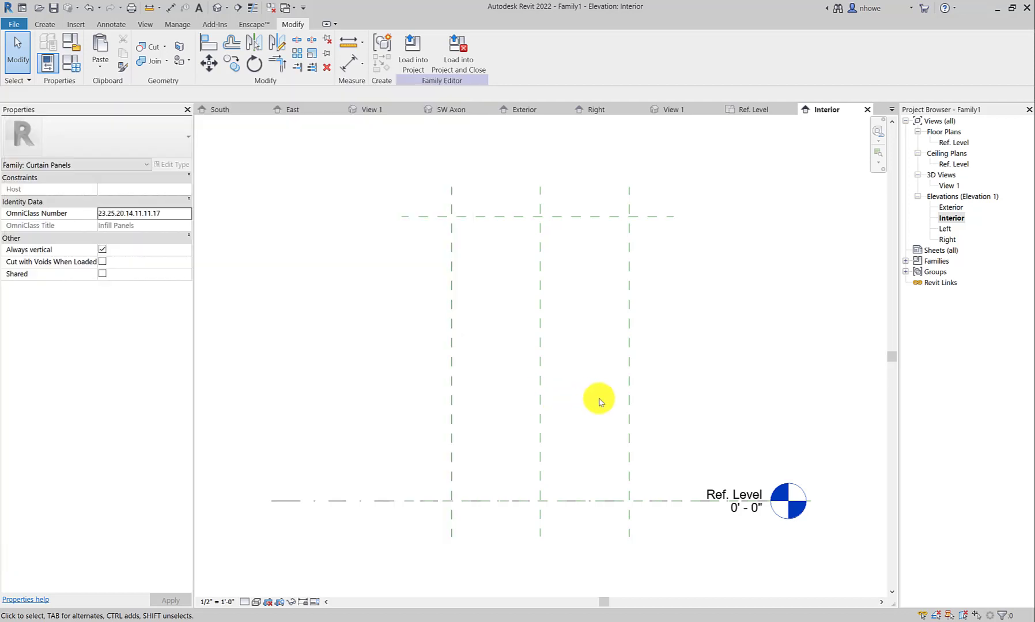
Step: Start an extrusion in the Interior elevation and sketch a 5' by 8' rectangle on the outer reference planes and Ref. Level
click(47, 26)
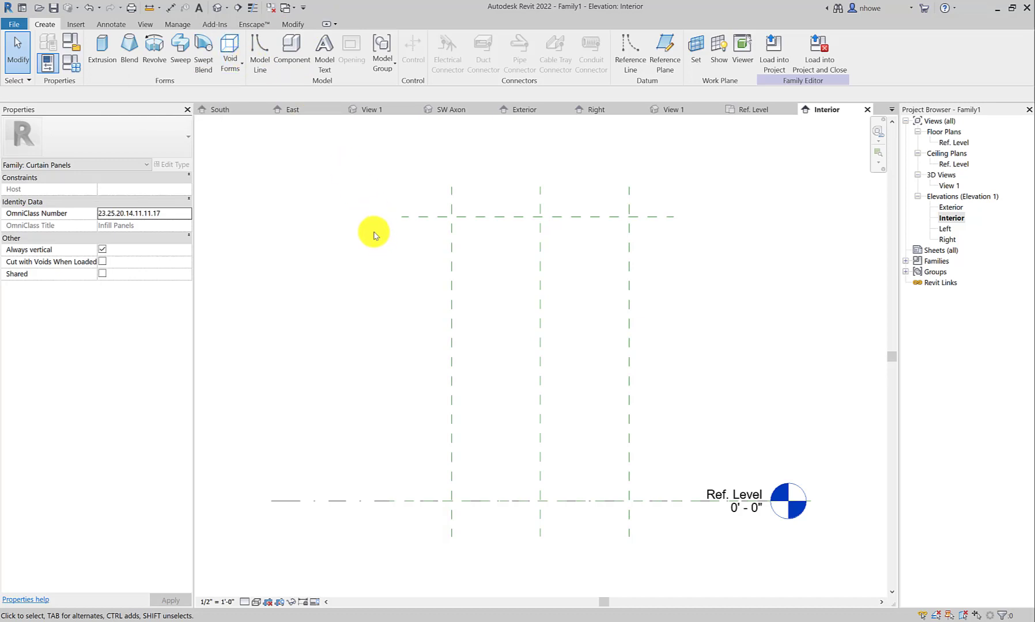
click(108, 61)
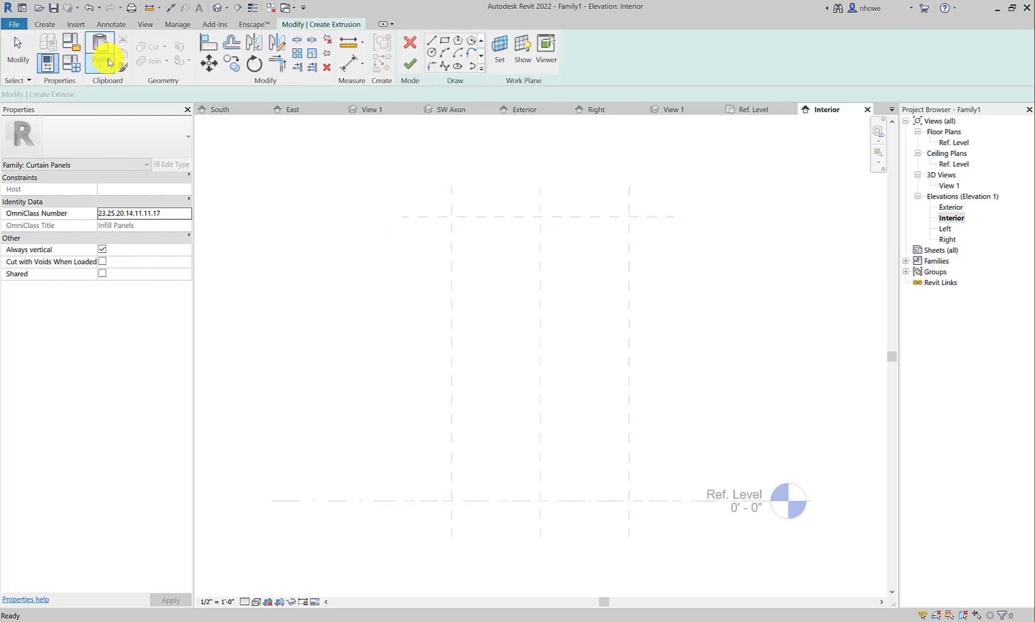
click(447, 40)
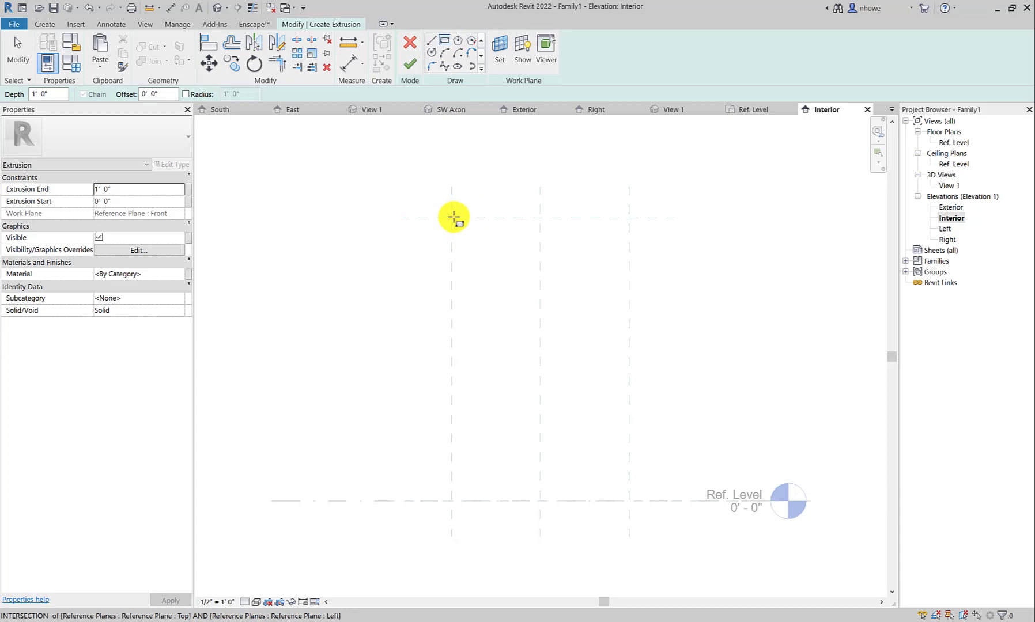
click(452, 217)
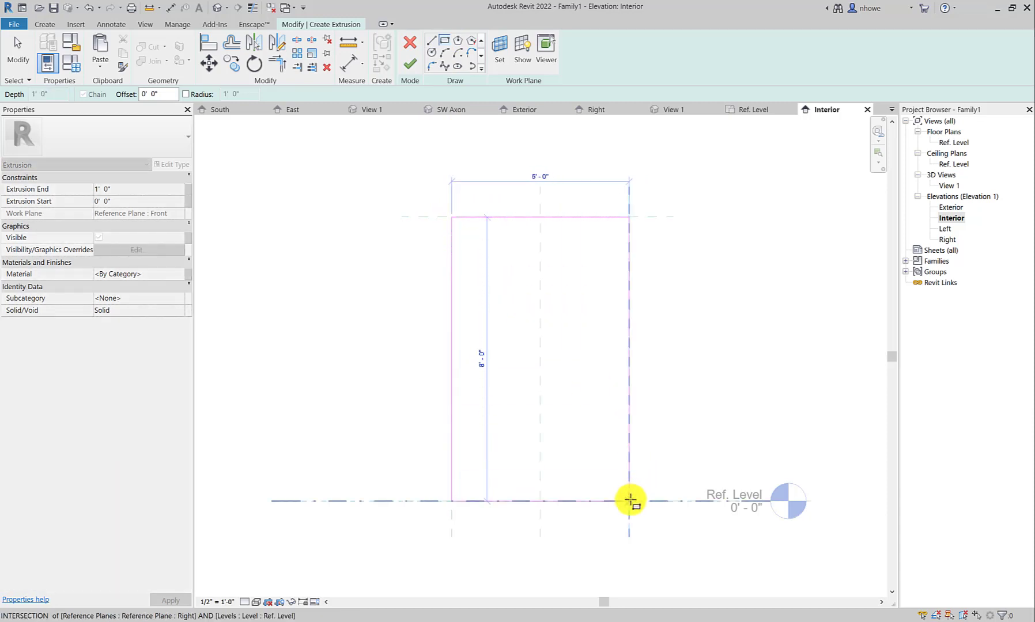
click(630, 499)
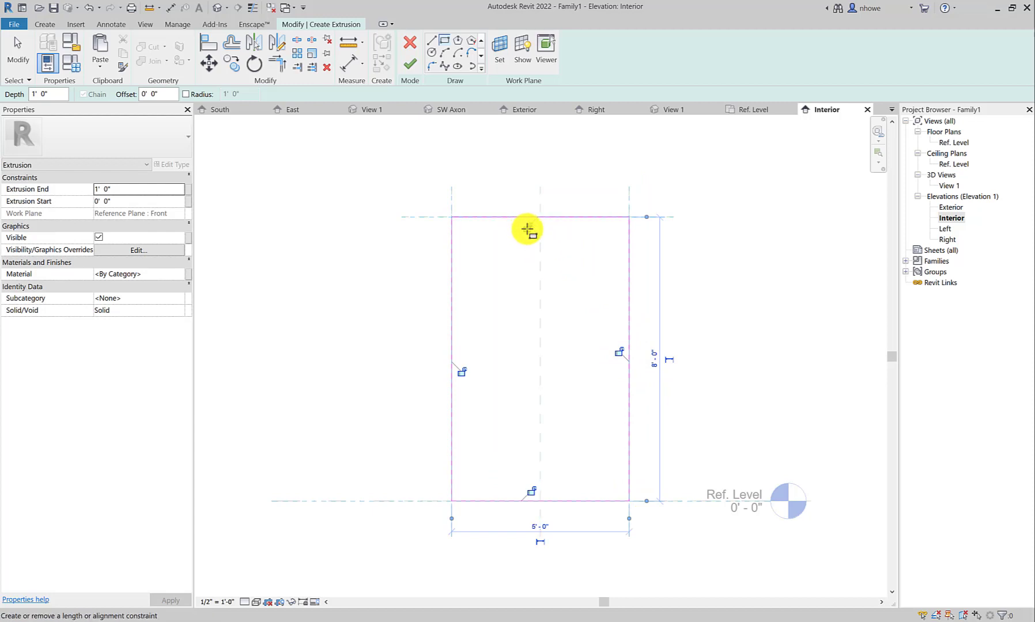
Step: Lock all four sides of the rectangle to their references and finish the extrusion sketch
click(528, 231)
click(462, 373)
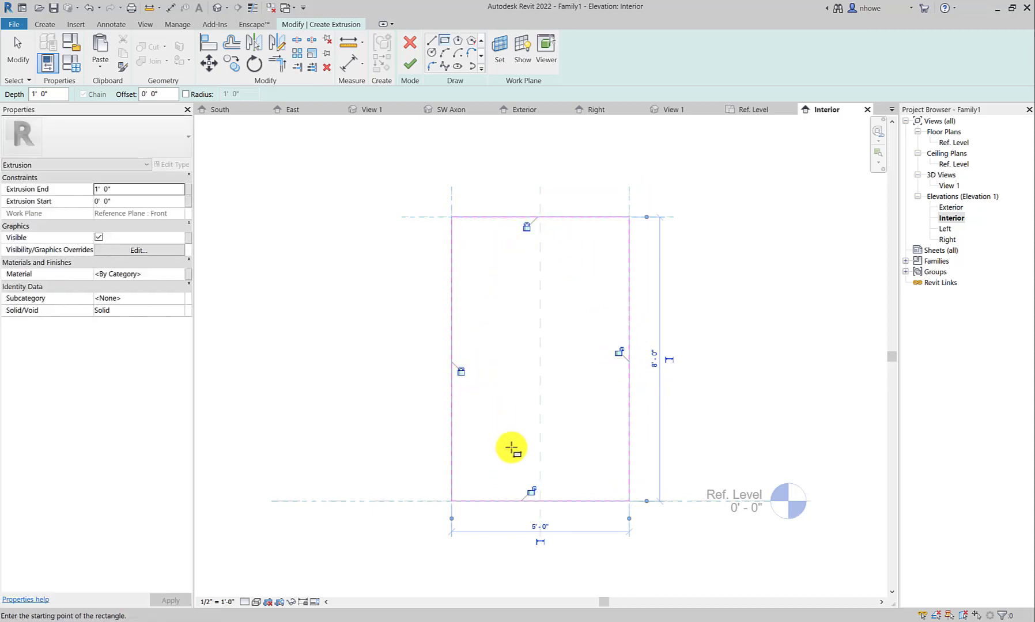
click(531, 491)
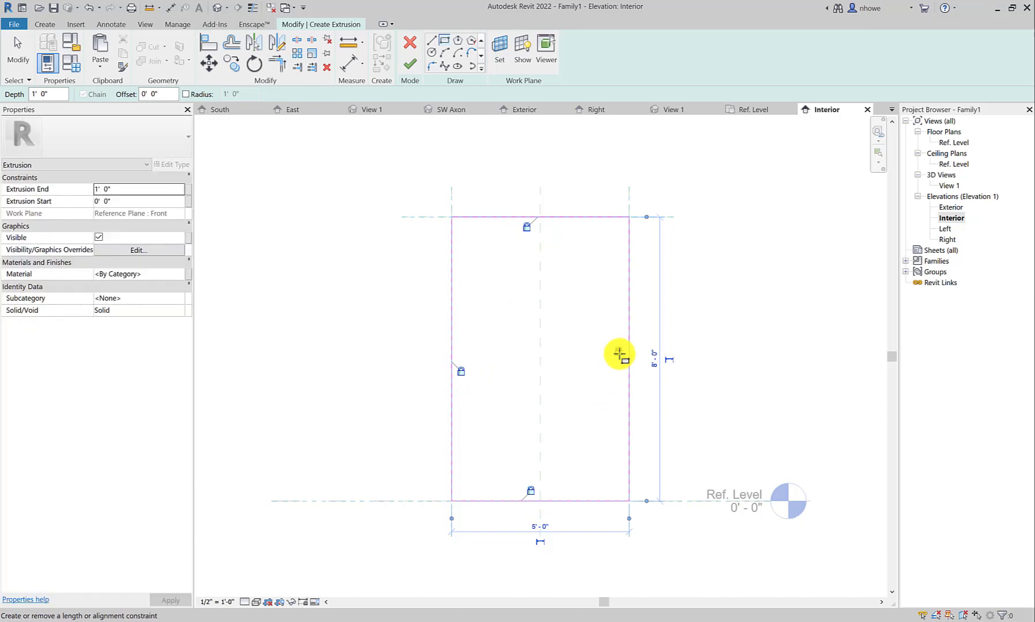
click(619, 352)
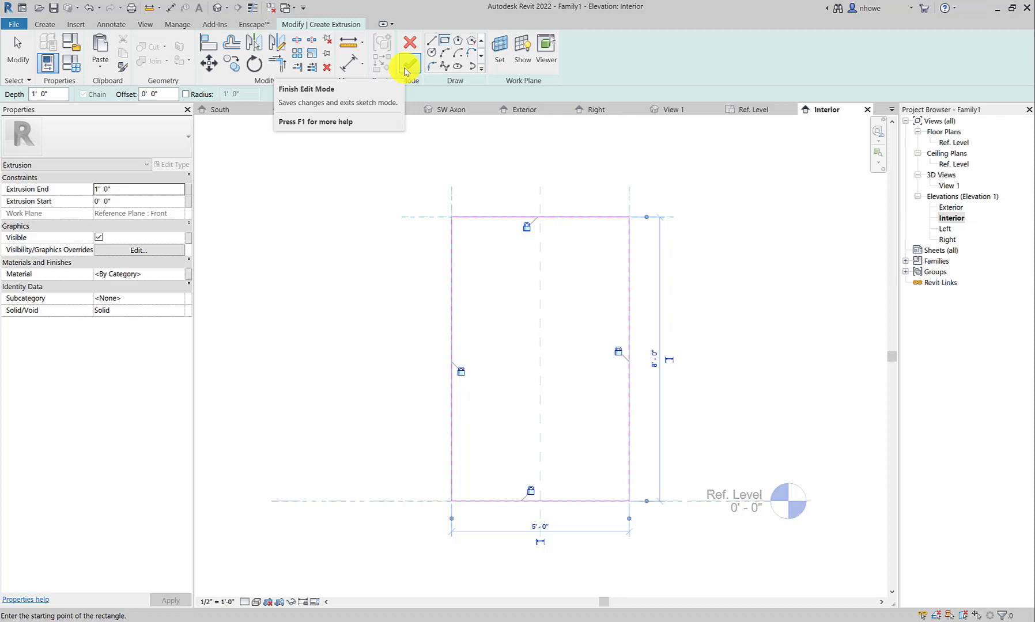
click(419, 70)
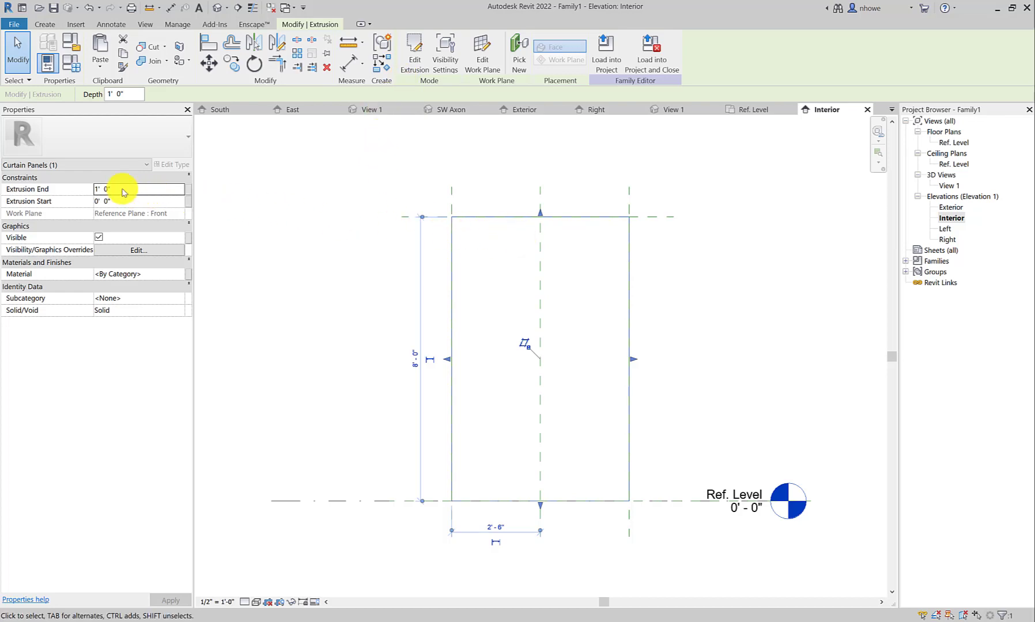
Step: In the Ref. Level floor plan, set the panel extrusion's Extrusion End to -0' 1 1/2"
mouse_move(48, 195)
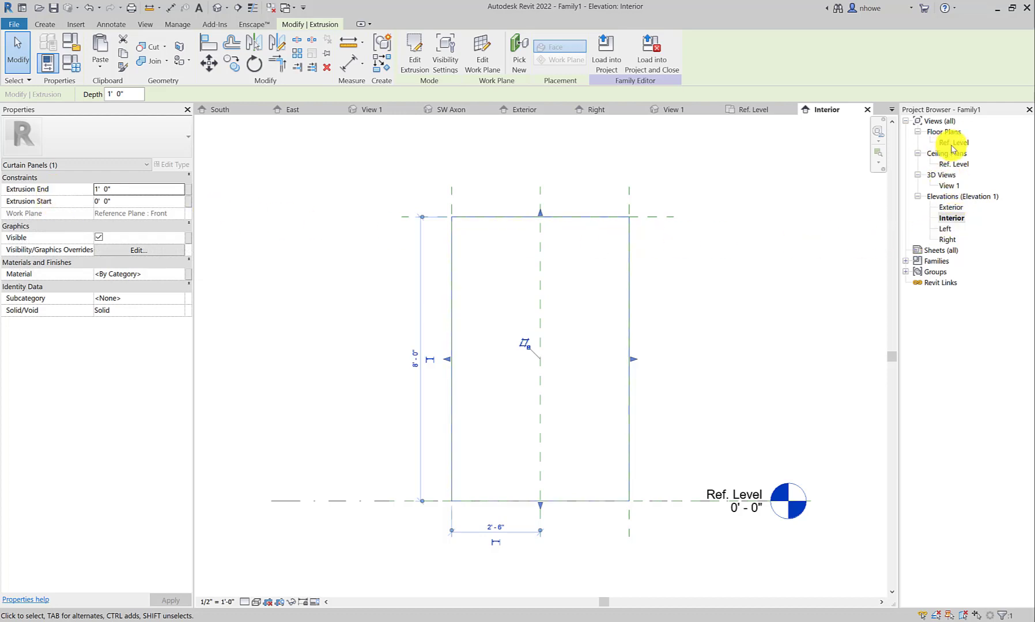
double_click(952, 143)
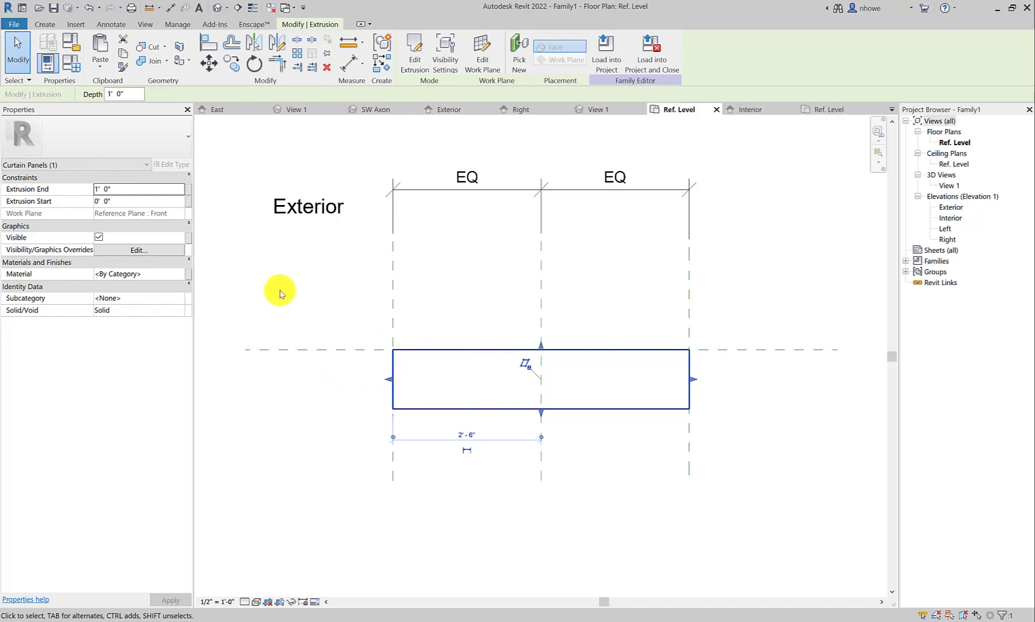
click(116, 190)
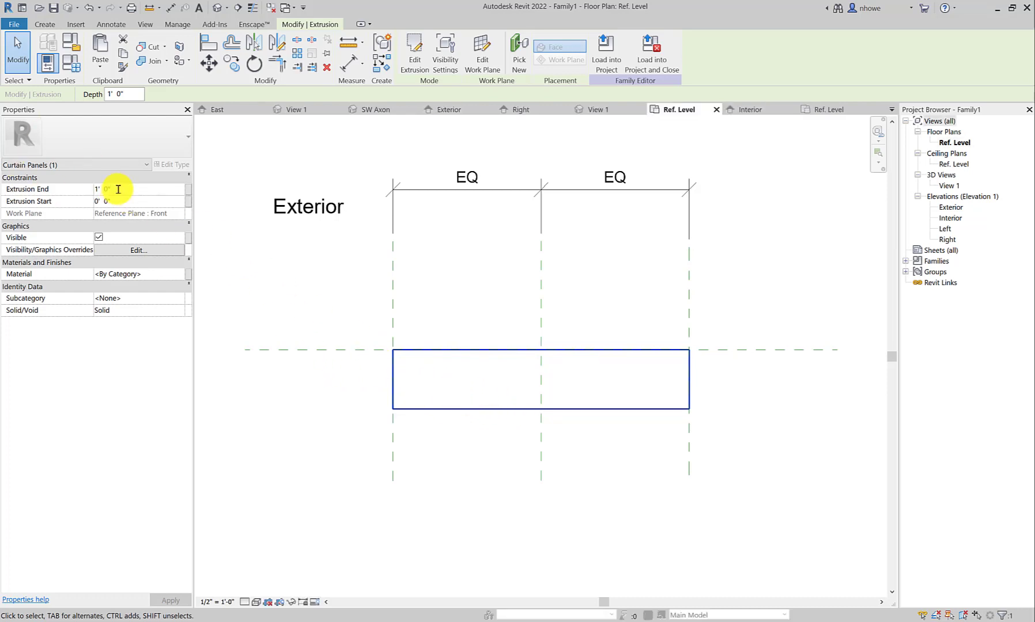
drag(118, 189, 104, 189)
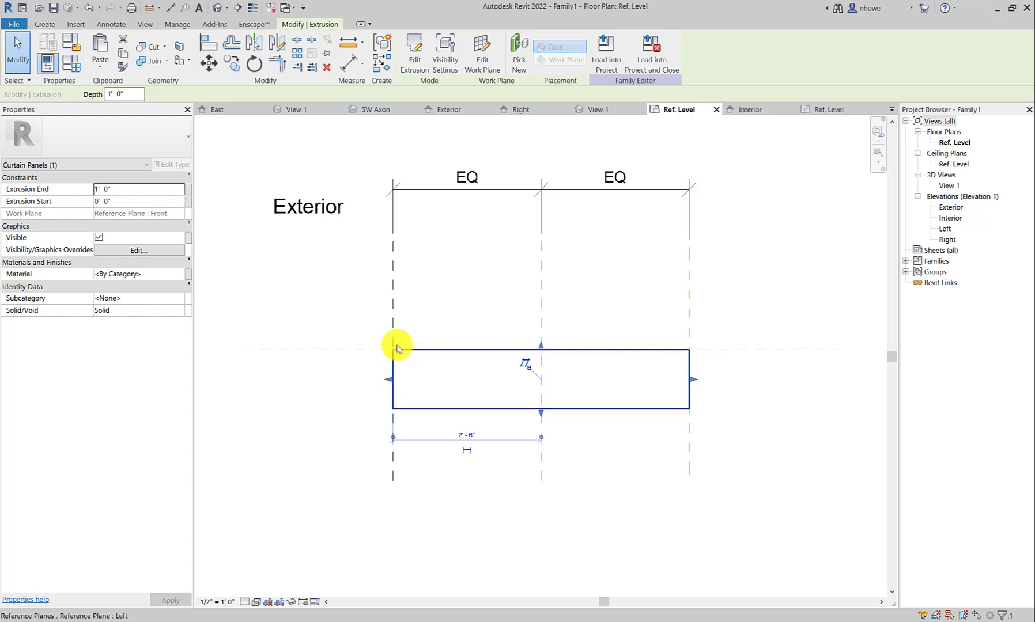
click(97, 190)
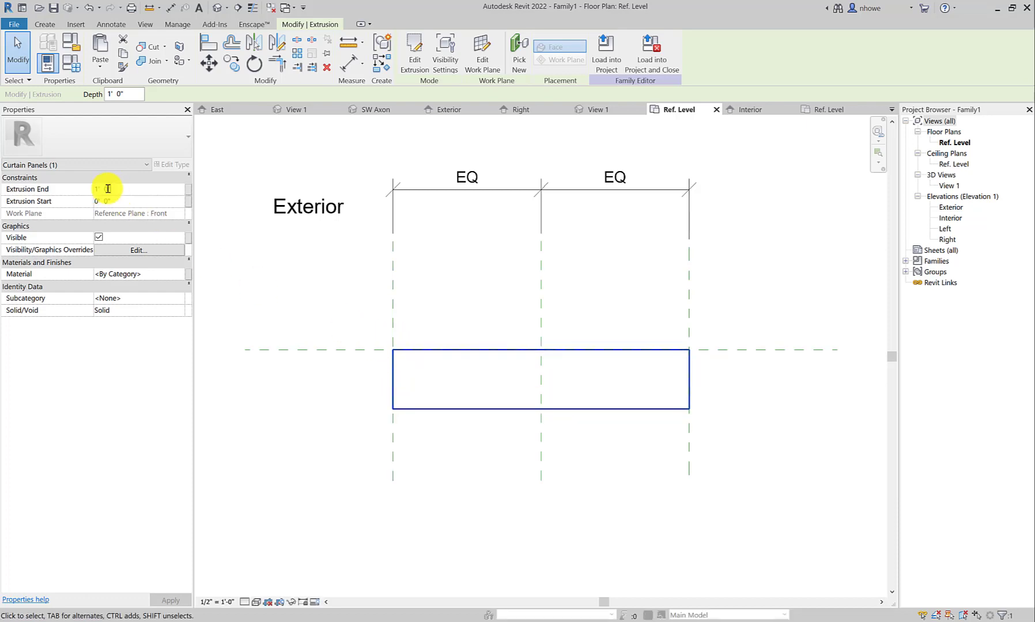
drag(110, 189, 92, 189)
key(BackSpace)
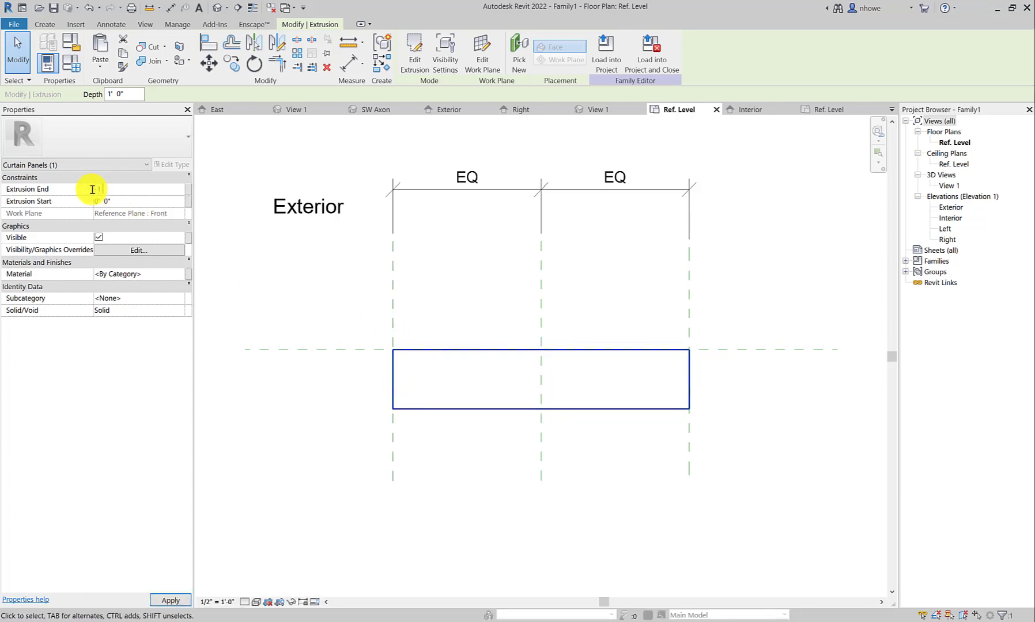
text(-1.5)
click(121, 203)
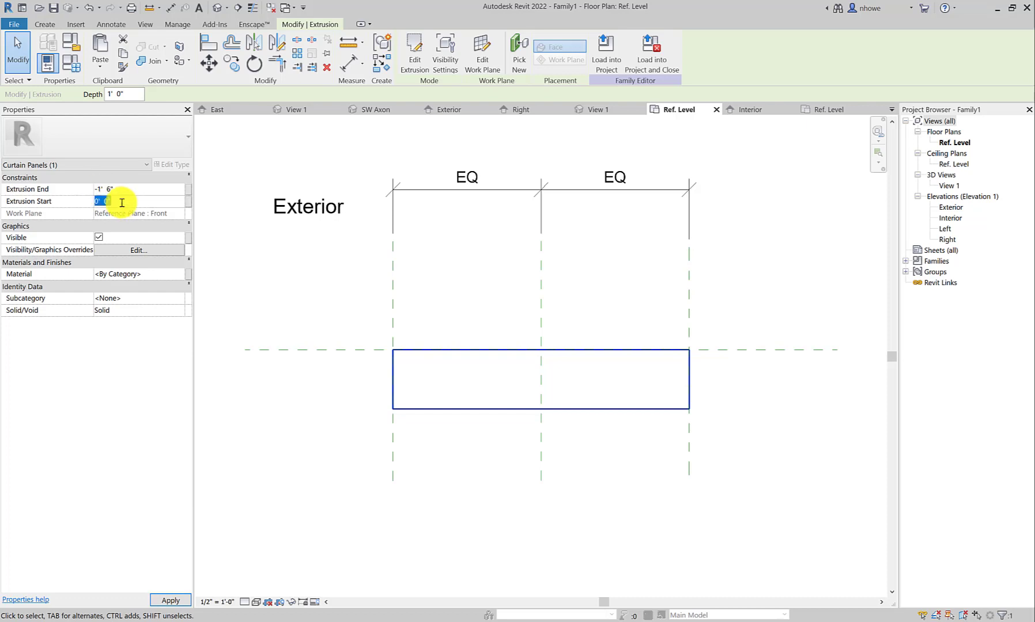
click(101, 189)
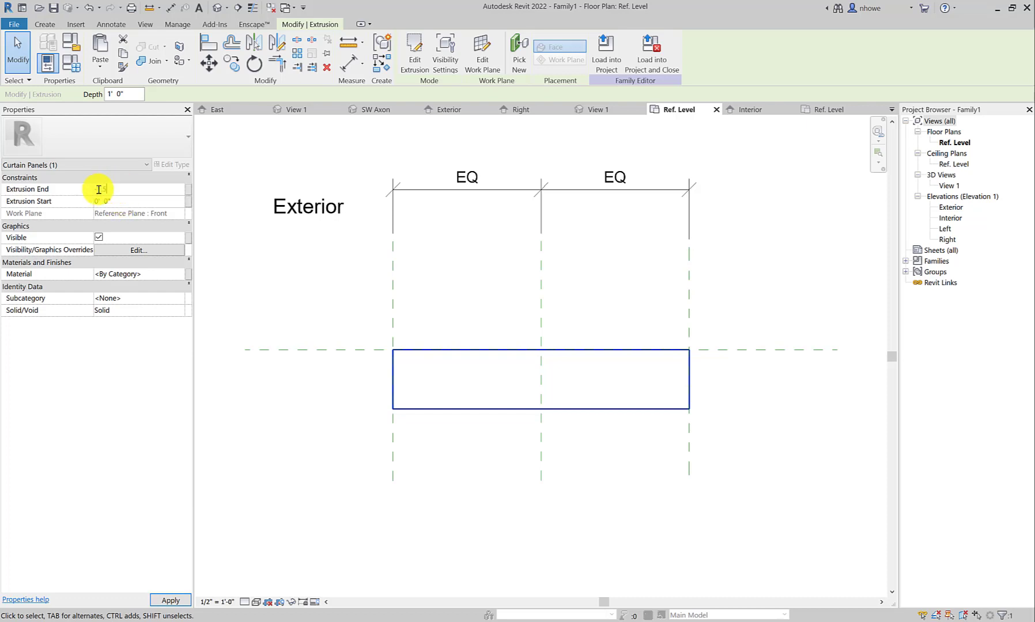
Step: Set the panel extrusion's Extrusion Start to 1.5" and deselect it
click(120, 204)
drag(116, 203, 86, 203)
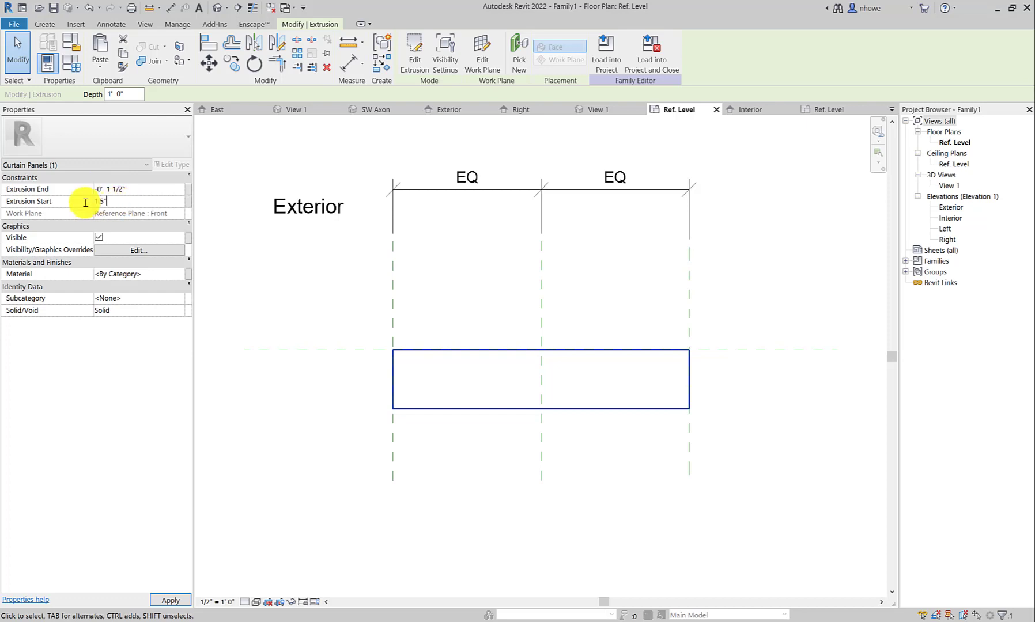
click(307, 277)
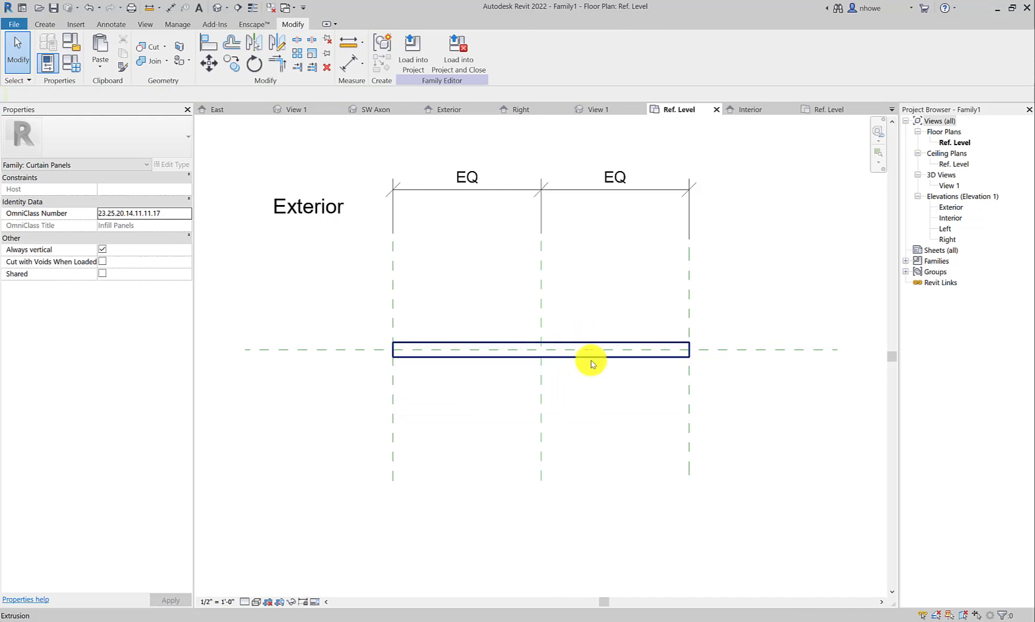
scroll(582, 361, up, 1)
scroll(558, 363, up, 2)
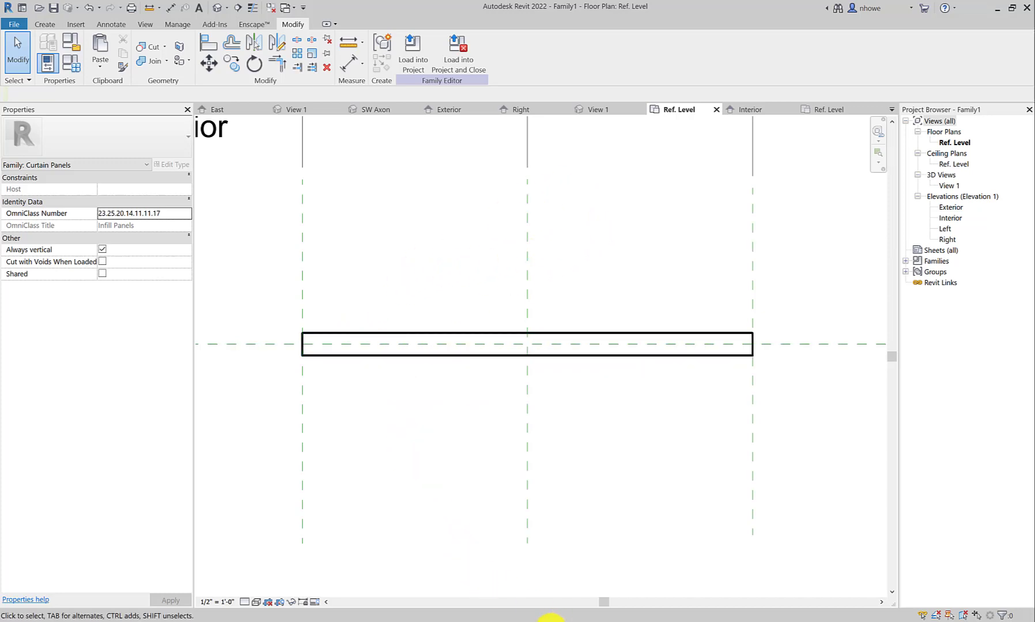
Step: Check the storefront photo, and in the Interior elevation sketch a void extrusion rectangle about 4'-6" by 7'-6" inside the panel outline
click(547, 620)
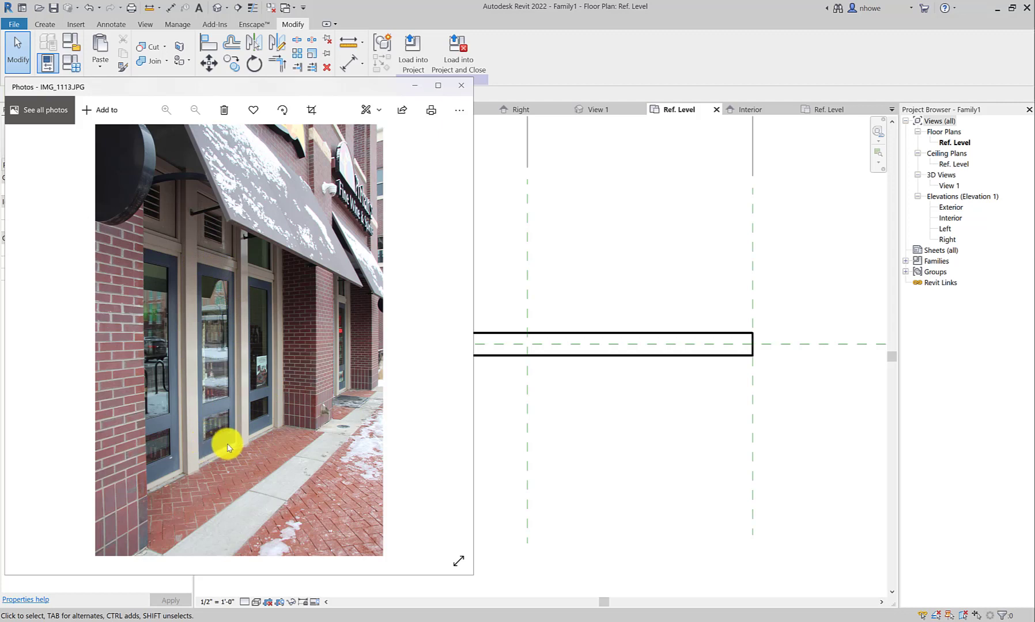
click(545, 382)
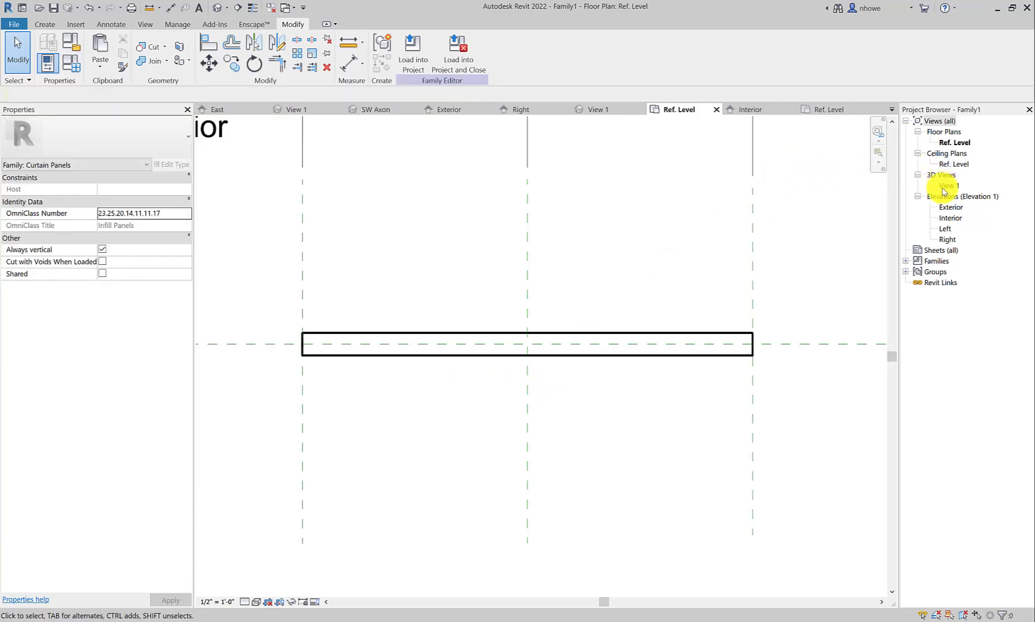
double_click(950, 218)
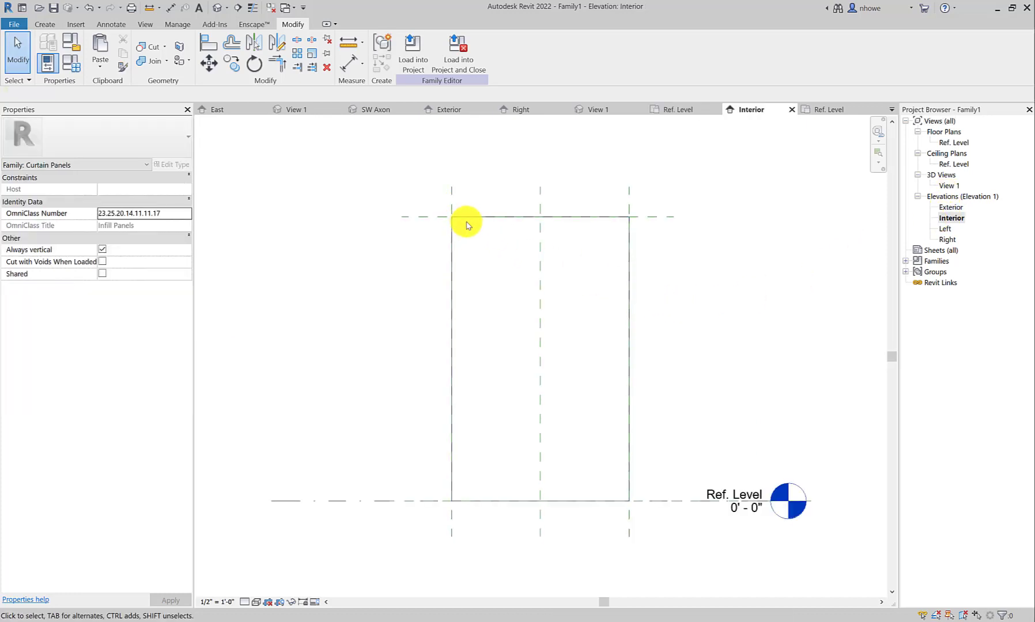
click(42, 26)
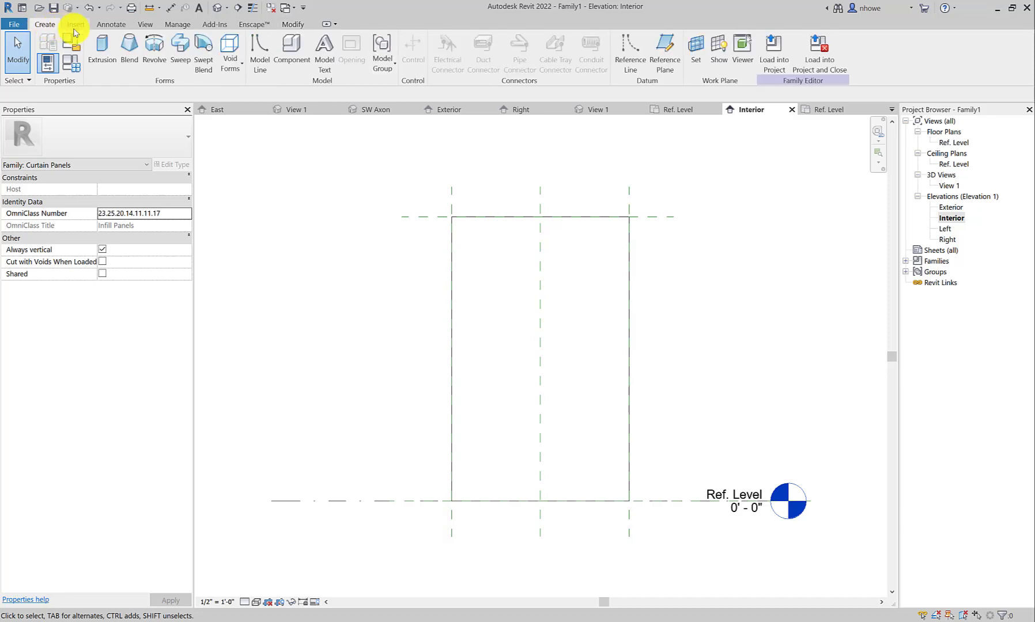
click(237, 64)
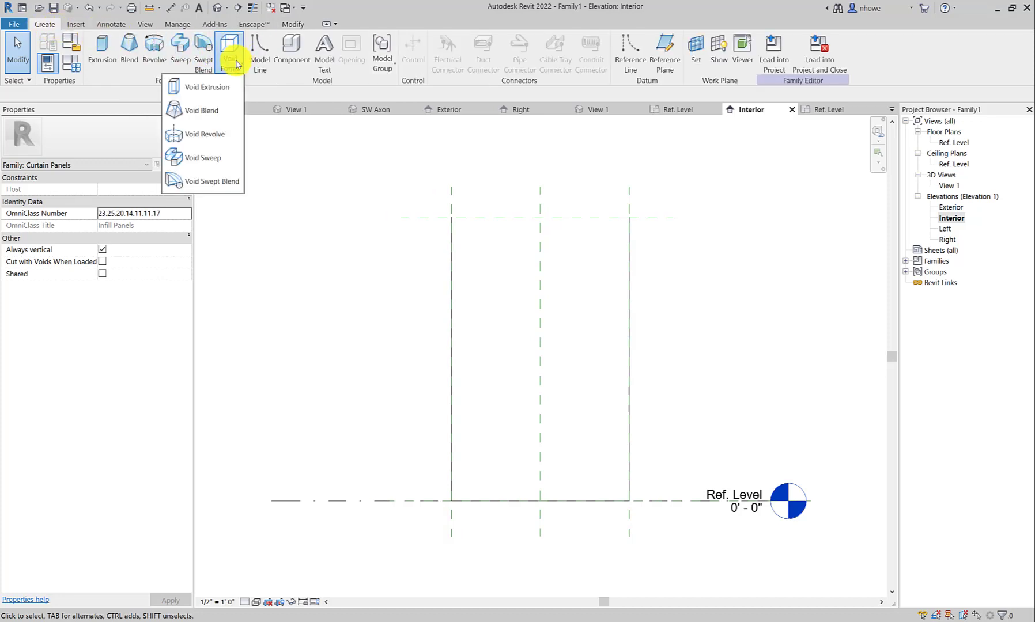
click(214, 89)
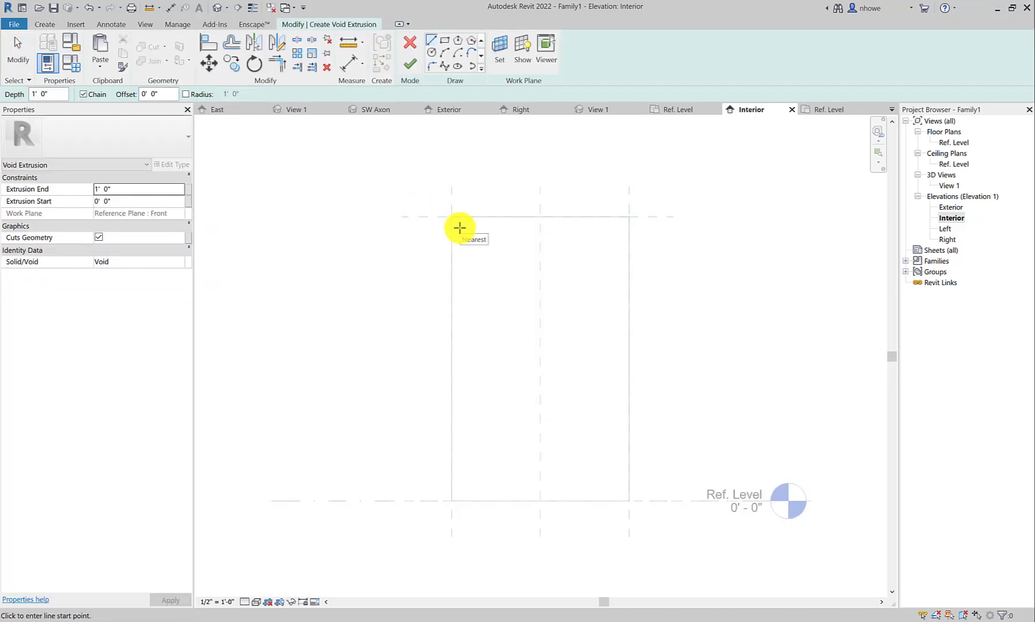
click(460, 227)
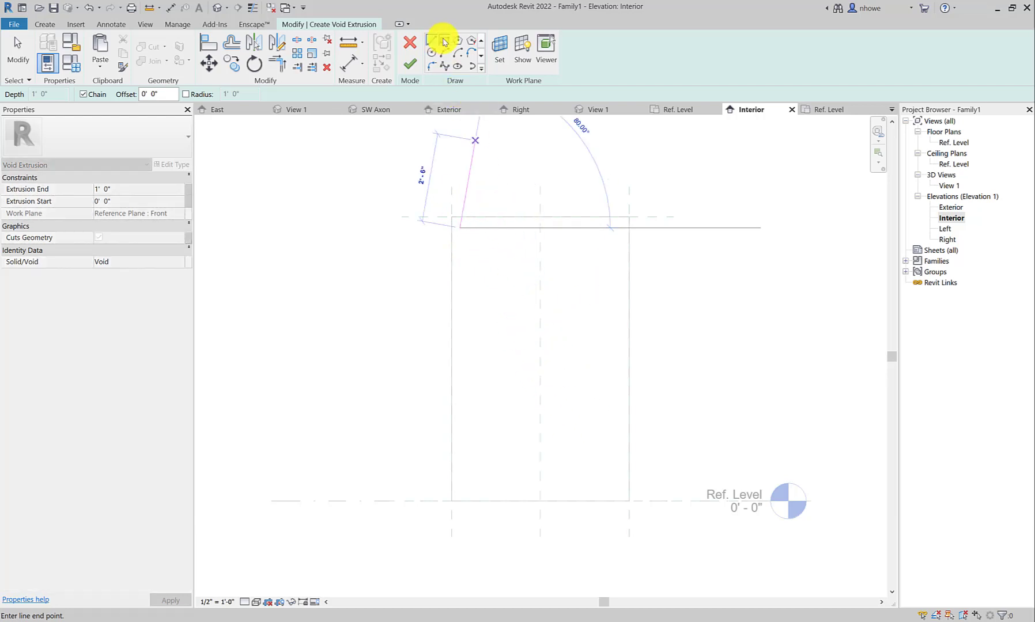
click(444, 41)
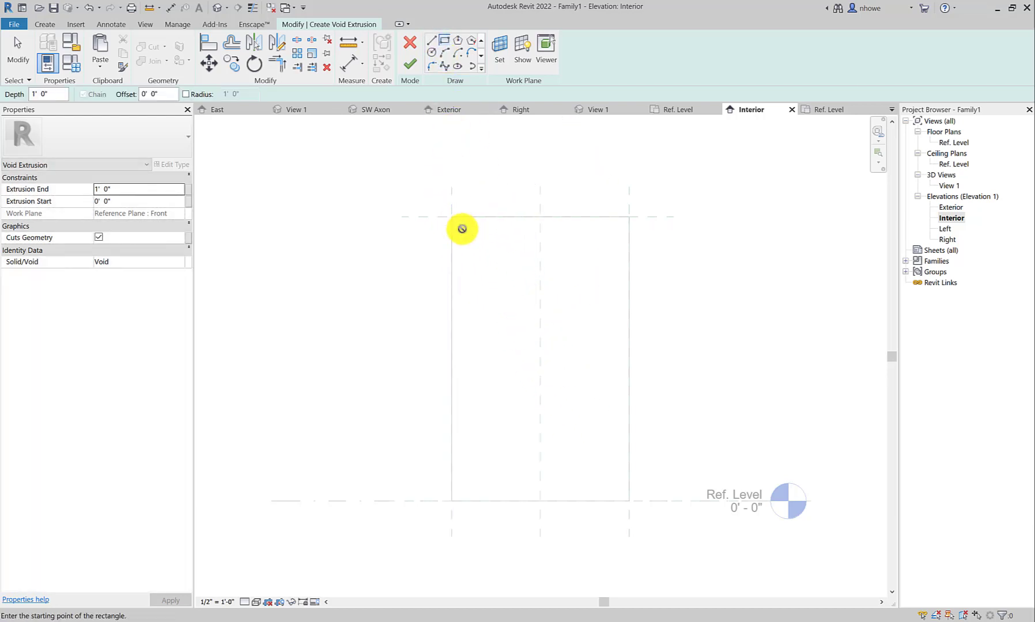
click(461, 226)
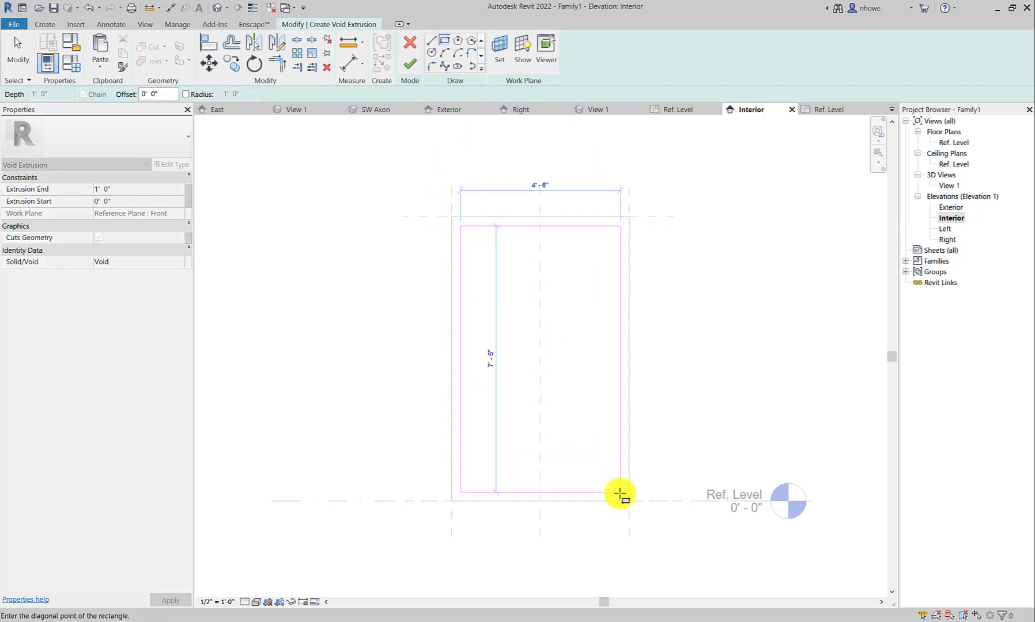
click(619, 494)
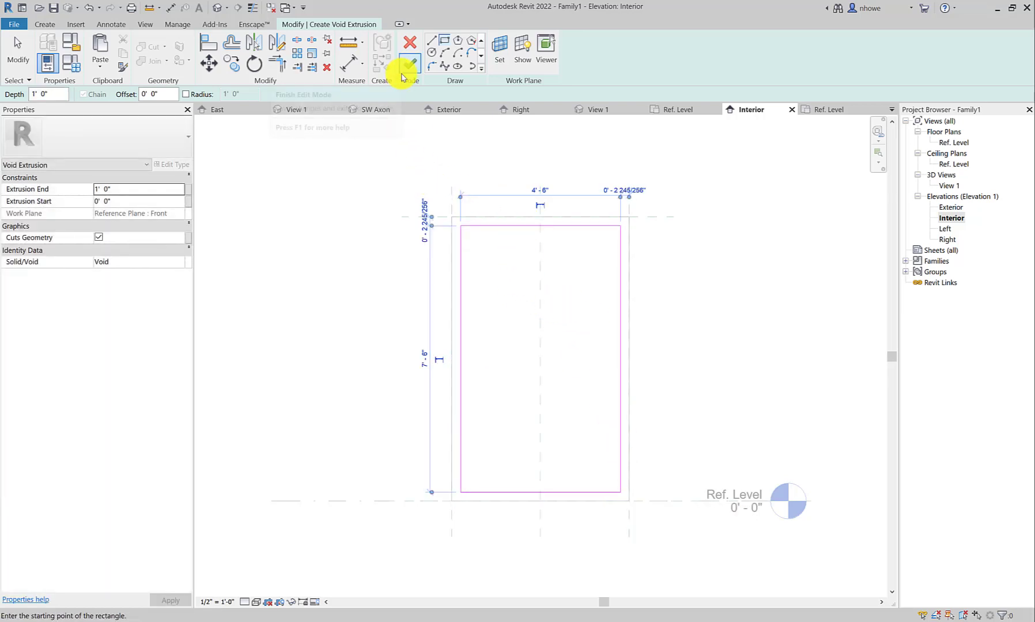
Step: Set the void's Extrusion End to -0' 2" and Extrusion Start to 0' 2", and finish the sketch
click(121, 189)
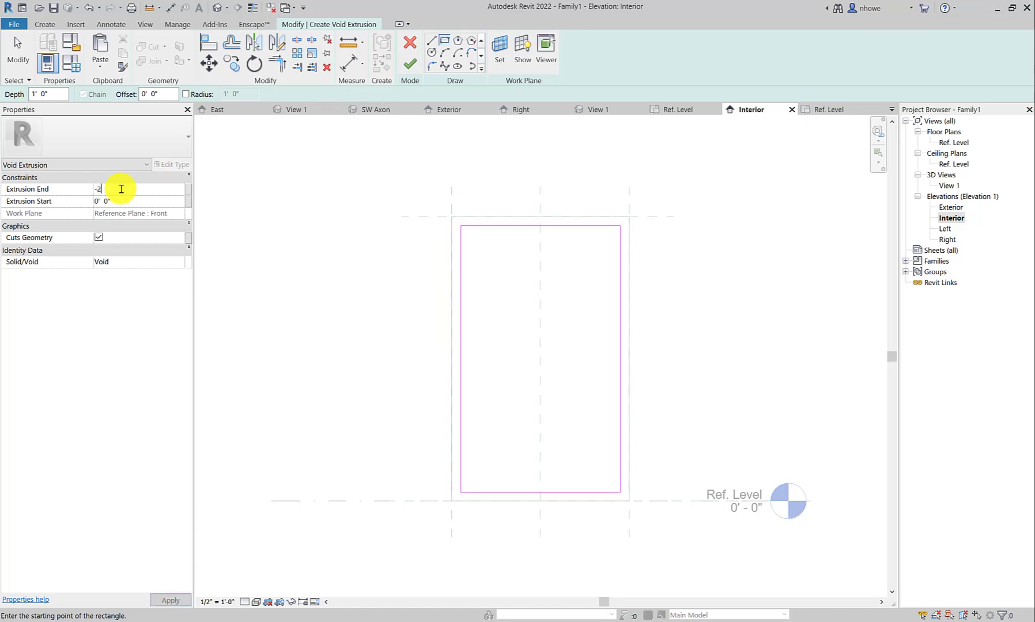
click(120, 203)
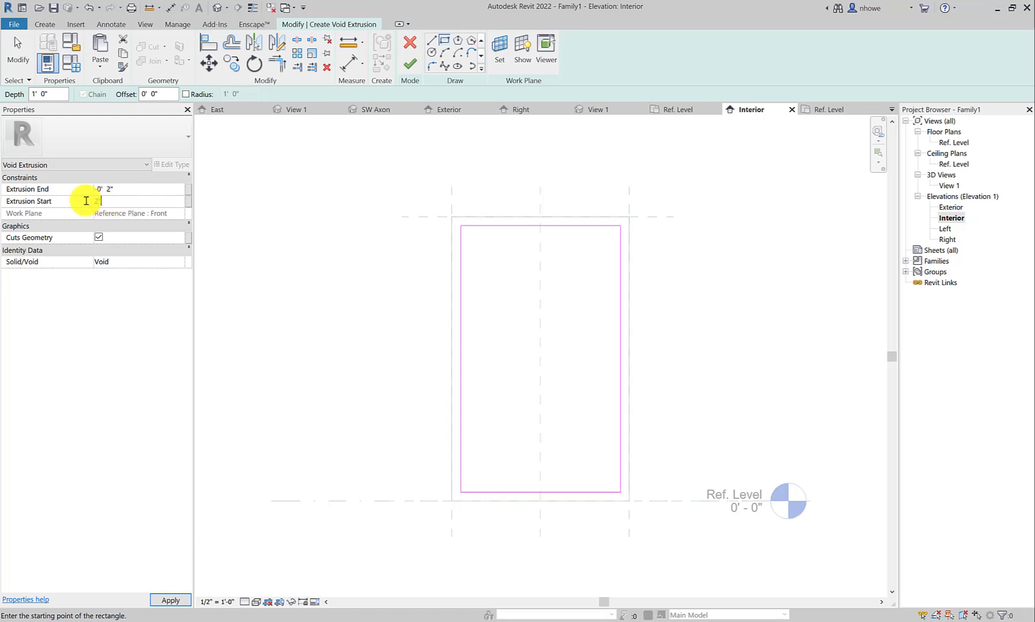
text(2)
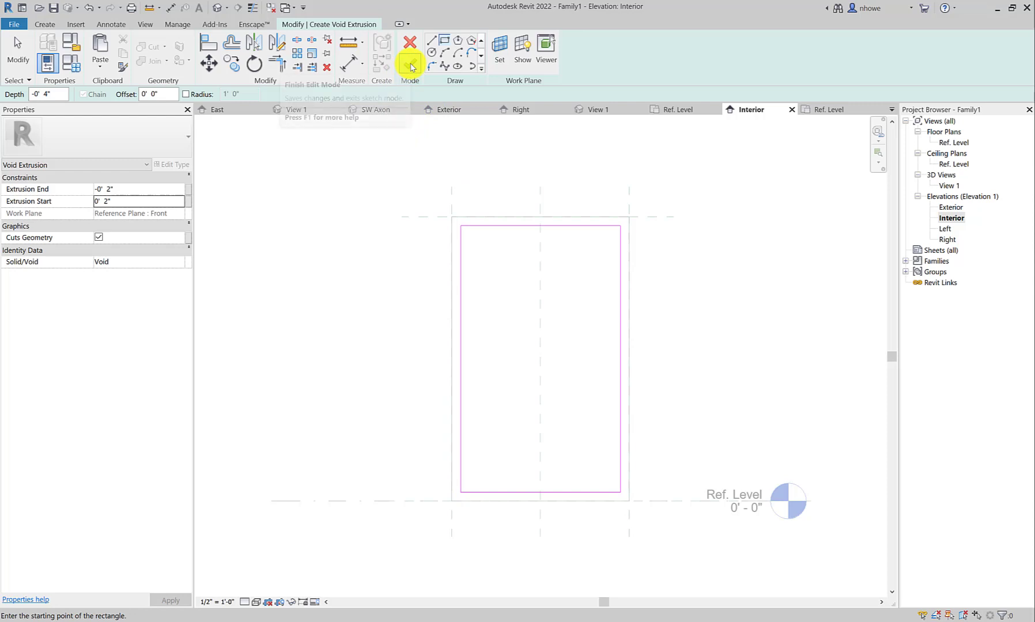
click(411, 65)
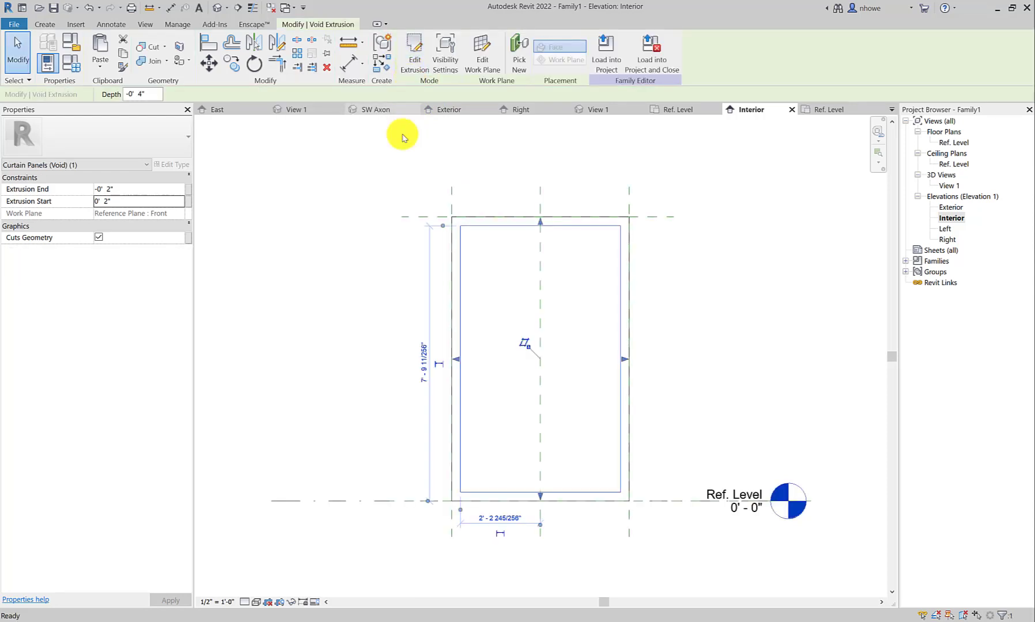
Step: Open 3D View 1 and examine the opening cut through the panel from an angle
double_click(946, 185)
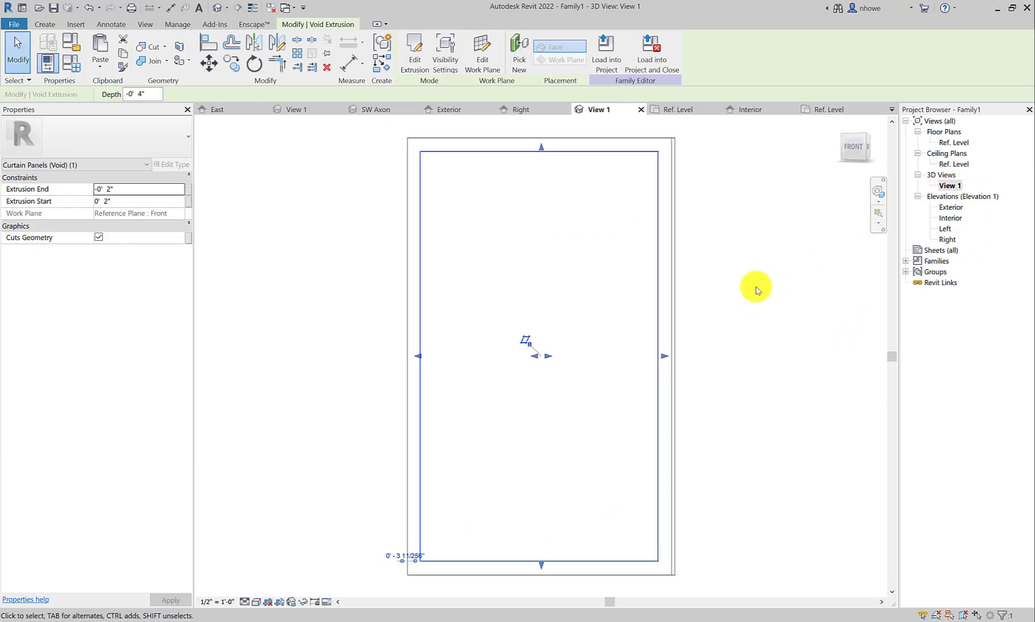
shift+middle_drag(738, 295, 684, 395)
click(695, 390)
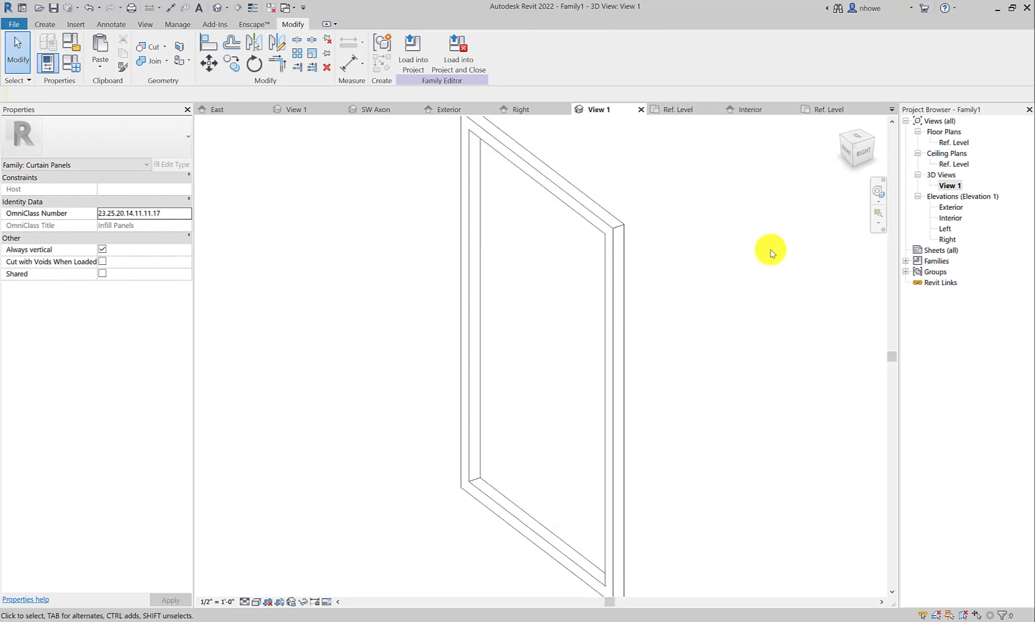
Step: Return to the Interior elevation and compare the frame's proportions and the void's position with the storefront photo
double_click(950, 219)
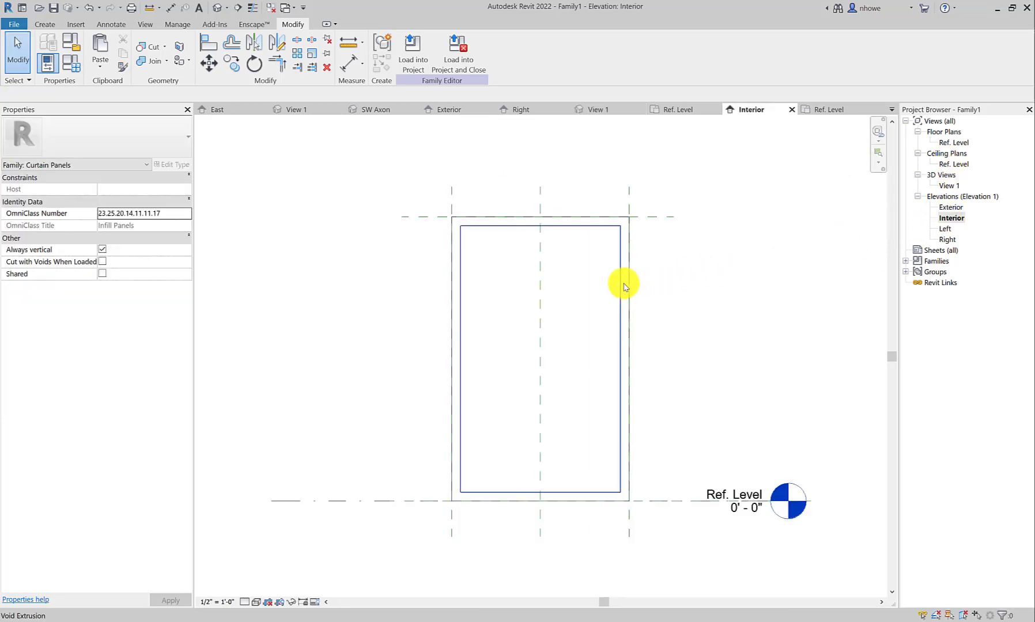
scroll(629, 222, up, 2)
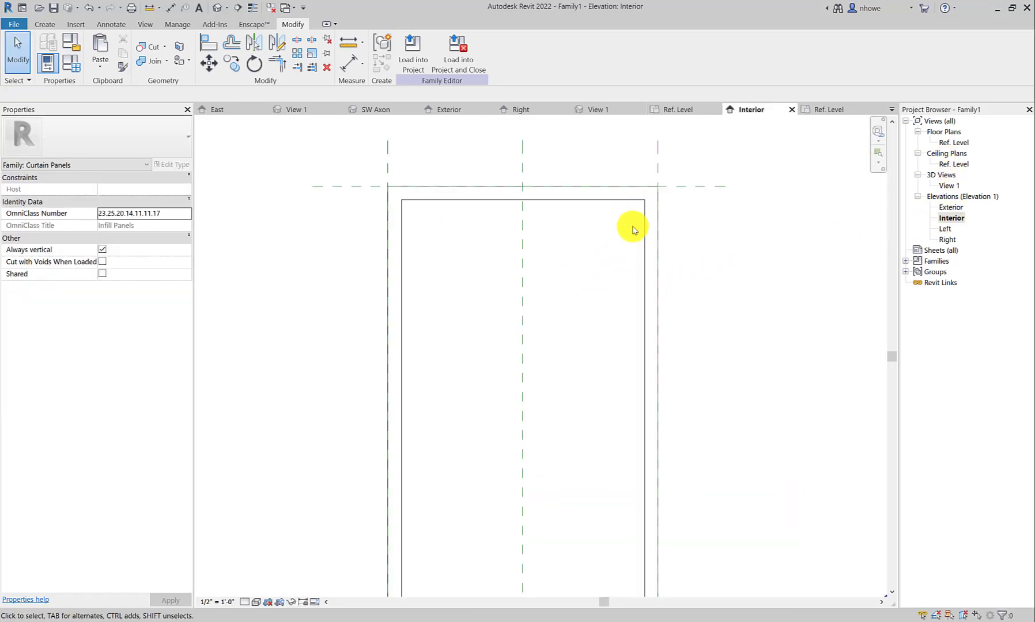
scroll(633, 234, down, 1)
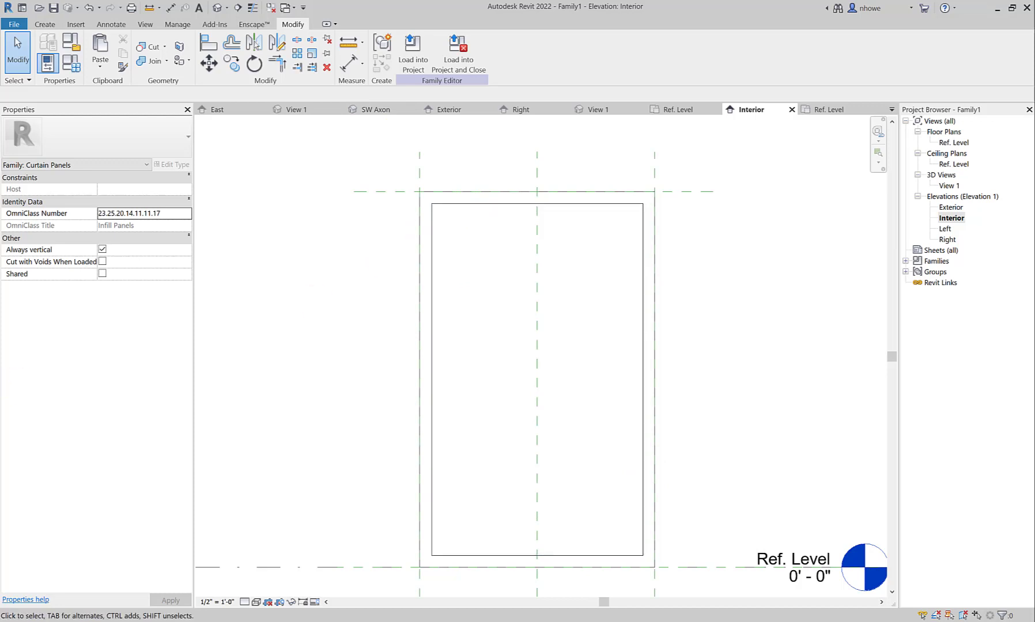
click(540, 621)
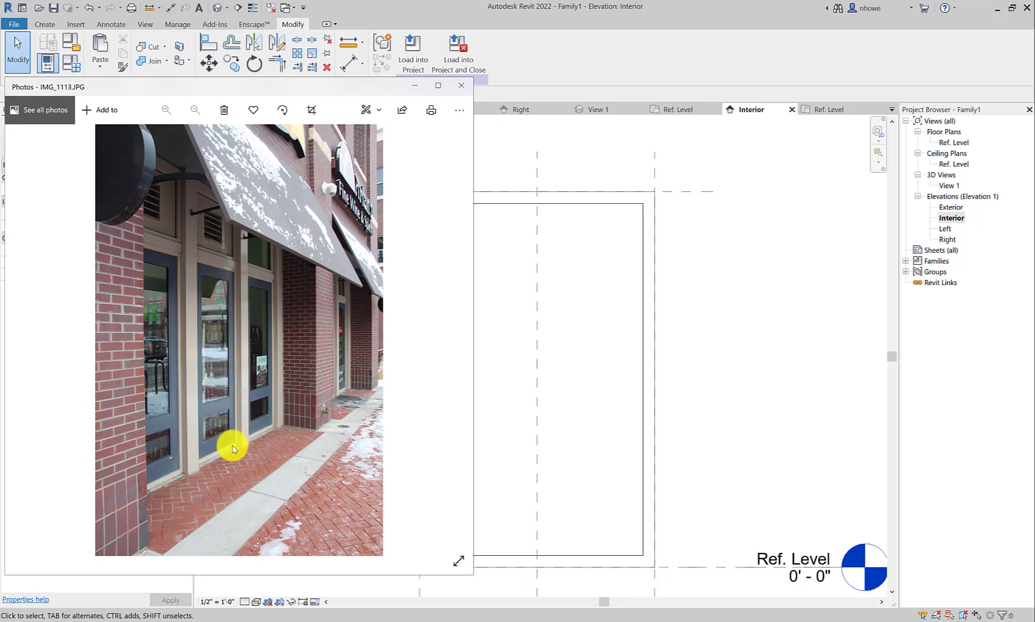
click(558, 407)
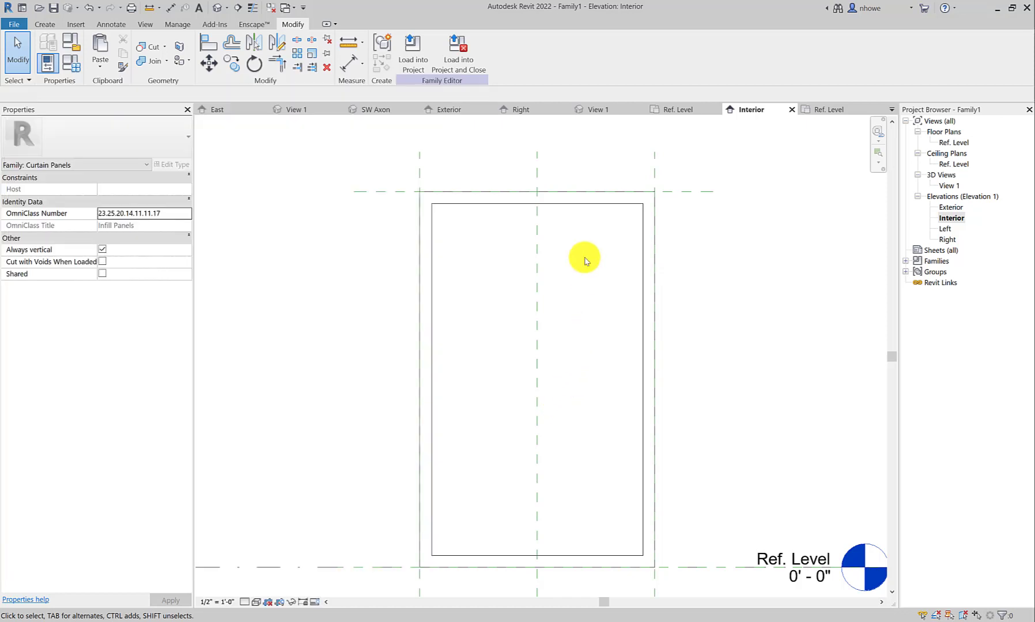
click(581, 205)
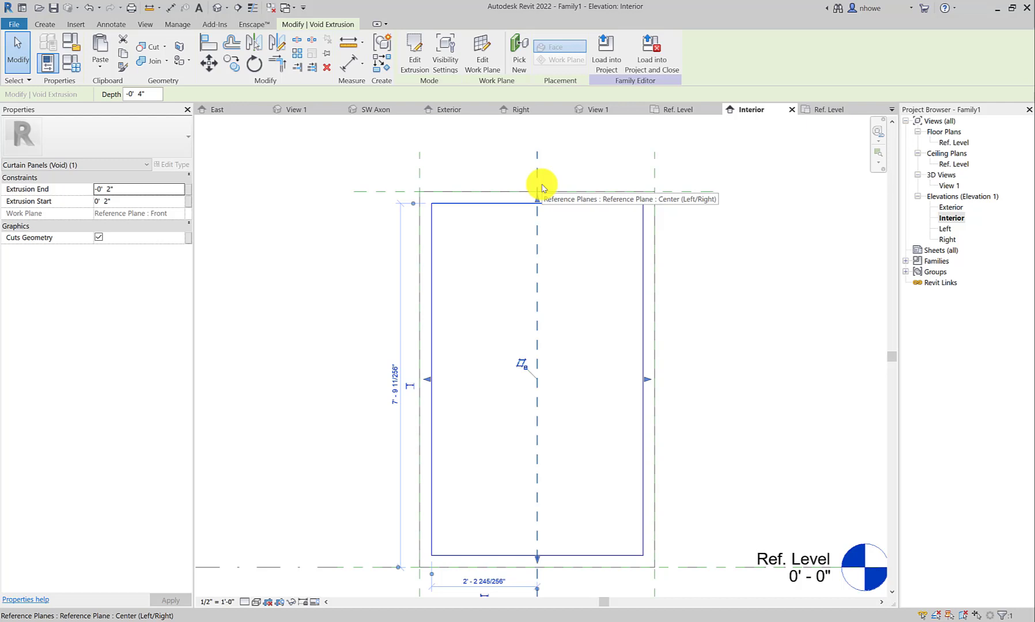
key(Escape)
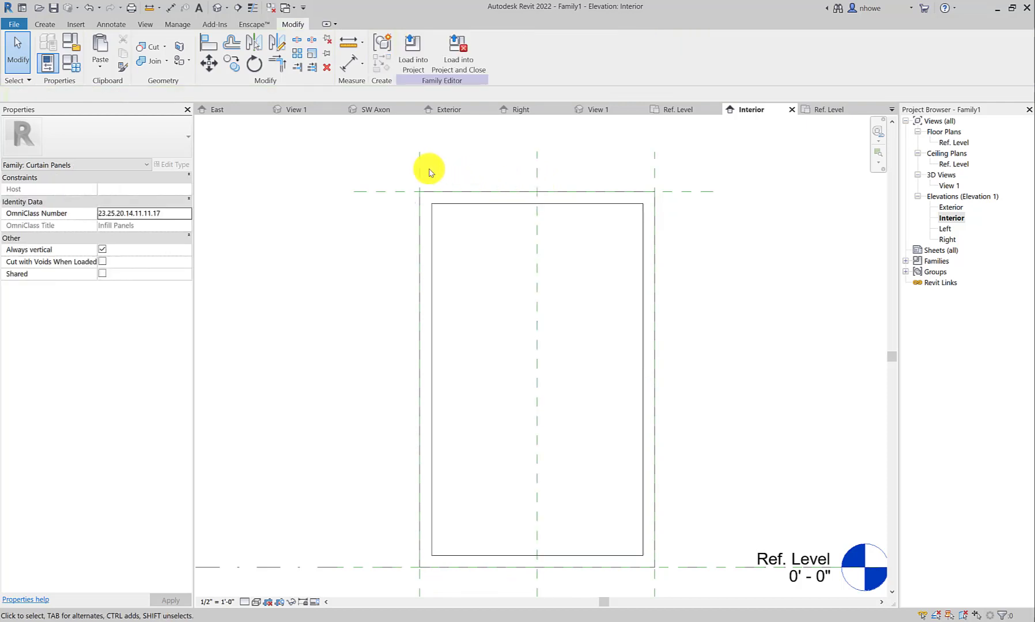
Step: Place aligned dimensions from the Left and Top reference planes to the adjacent inner edges of the frame
click(349, 63)
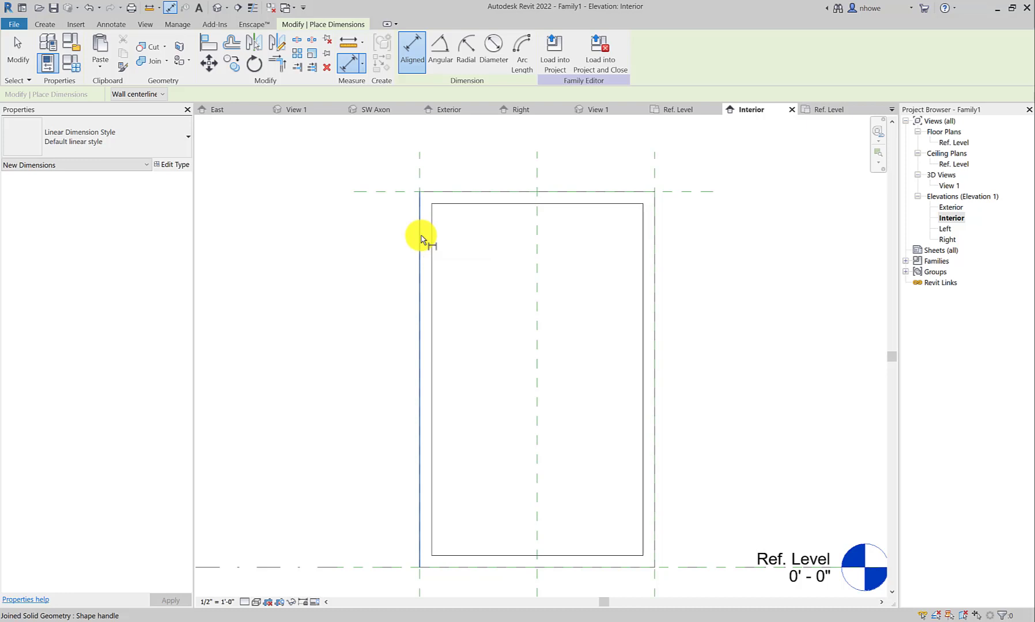
click(420, 176)
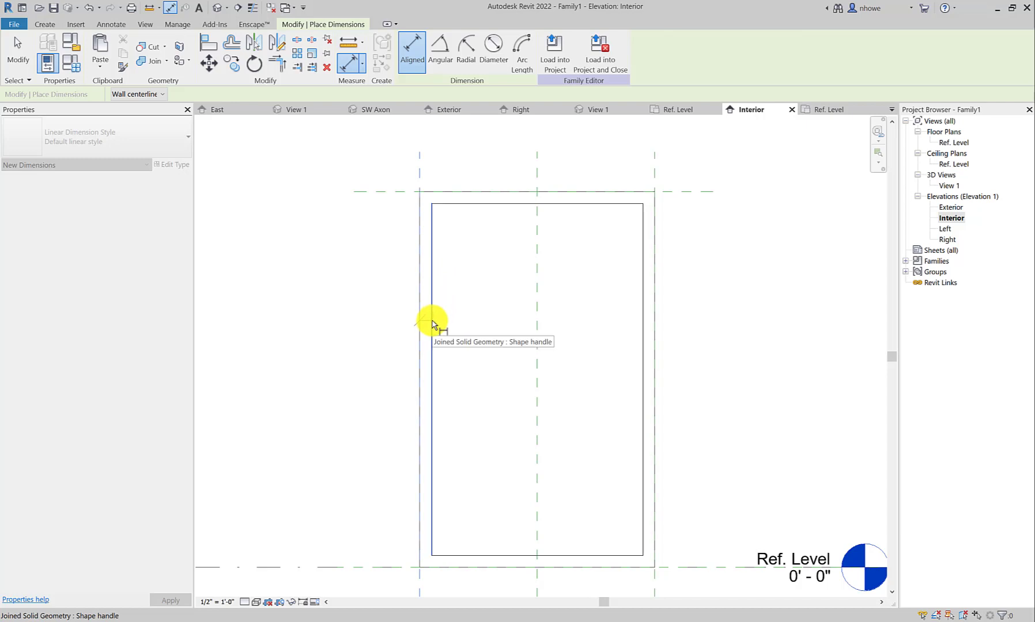
click(432, 323)
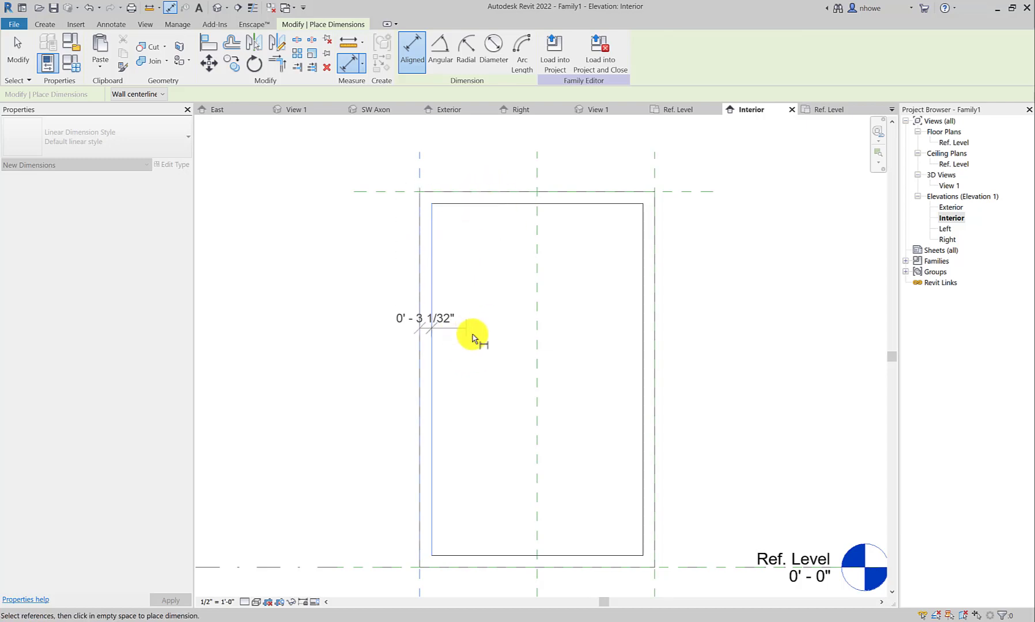
click(470, 320)
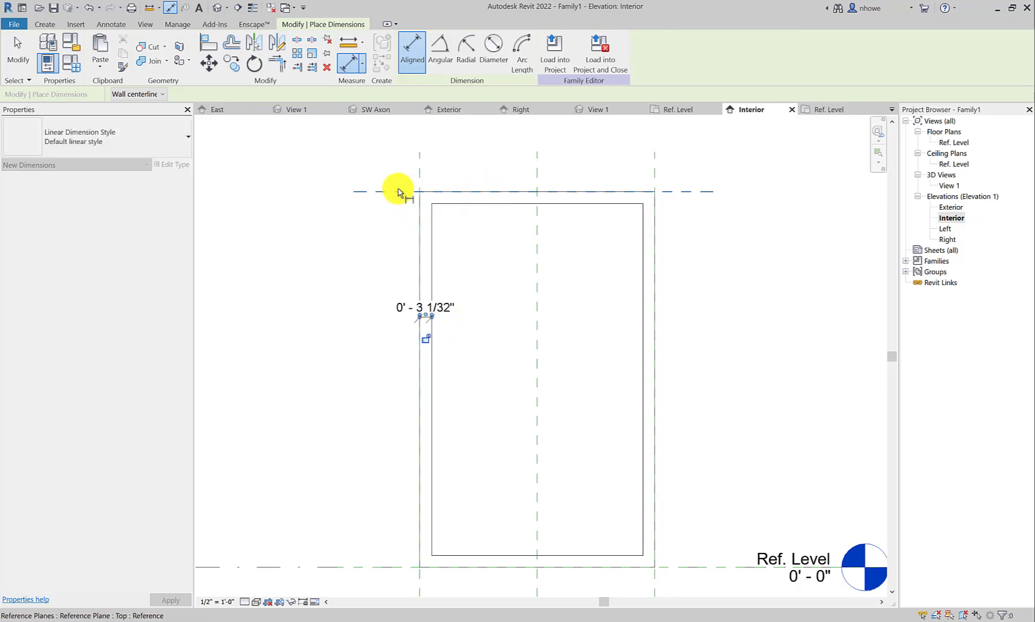
click(398, 191)
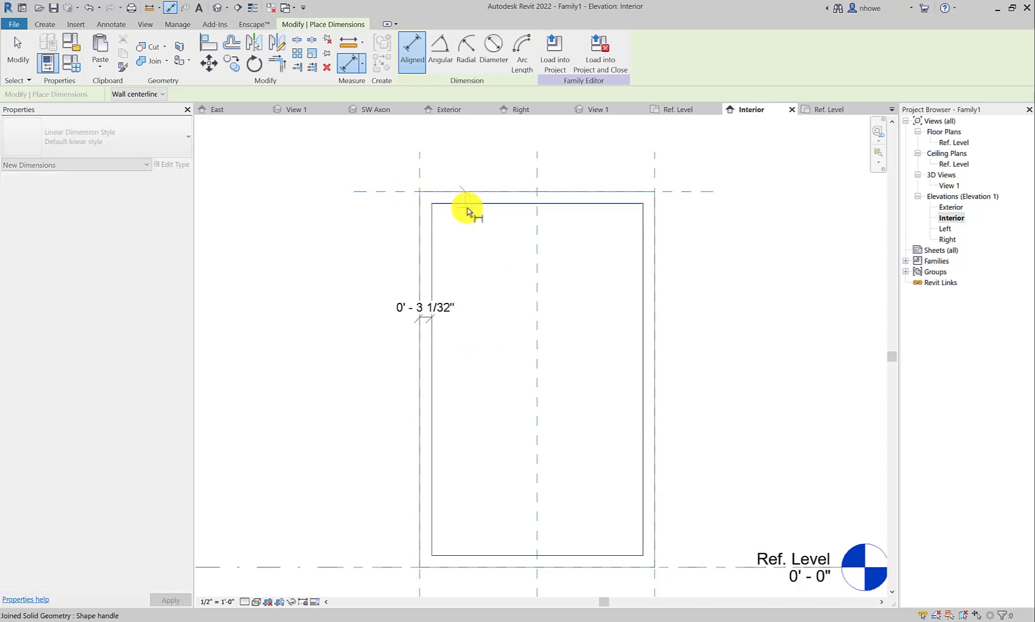
click(471, 210)
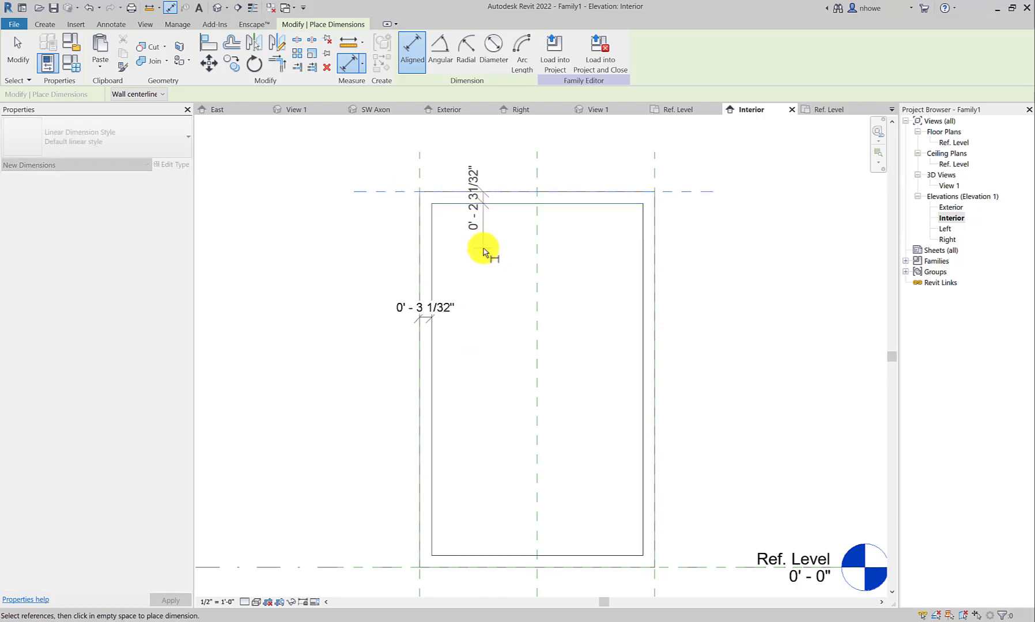
click(485, 246)
Step: Place aligned dimensions from the Right and bottom reference planes to the adjacent inner edges of the frame
click(656, 169)
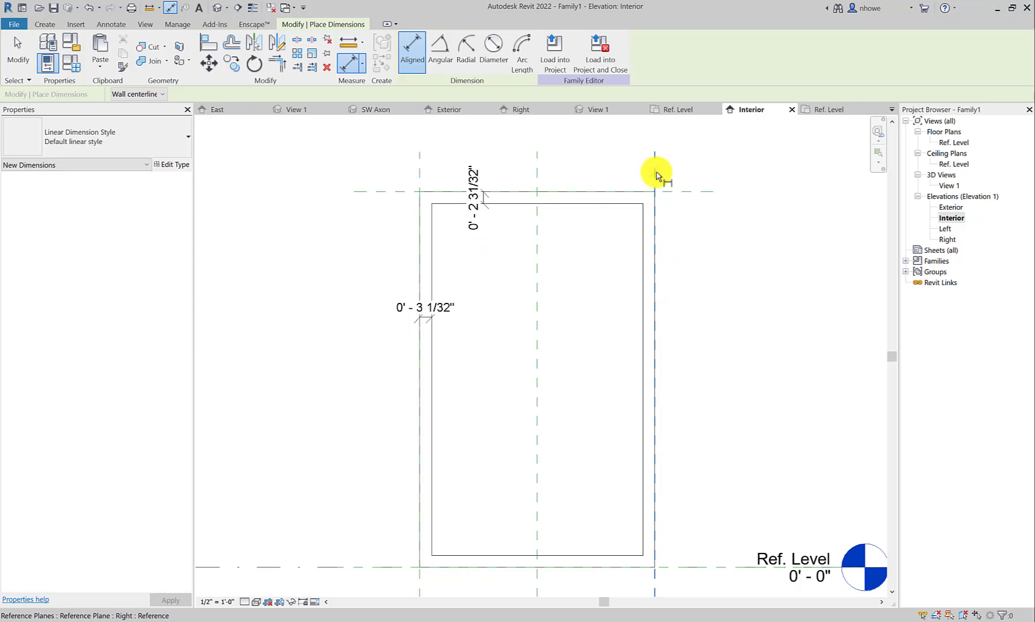
click(643, 303)
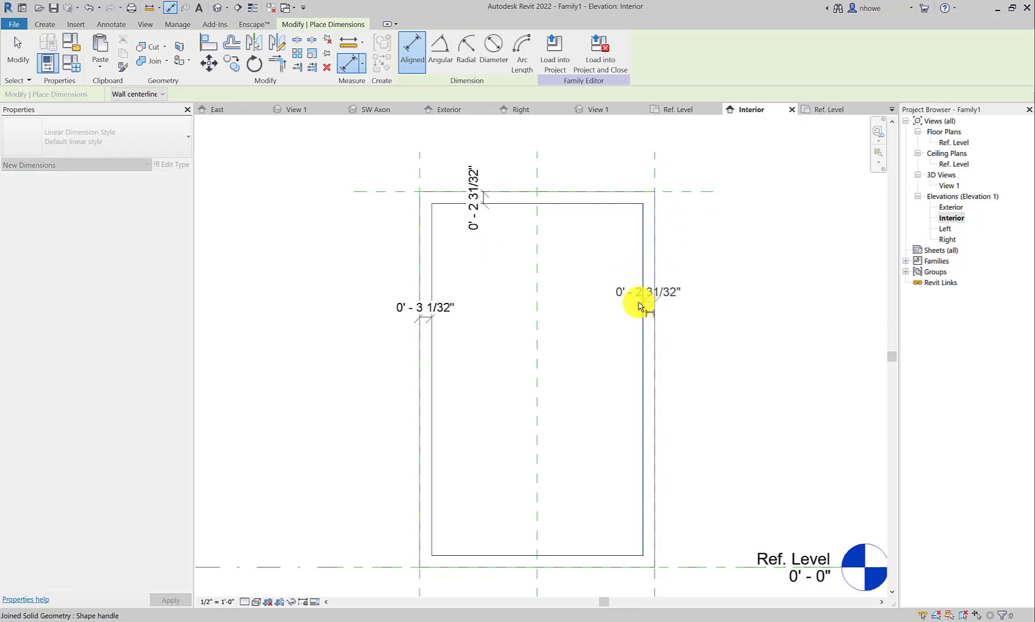
click(622, 329)
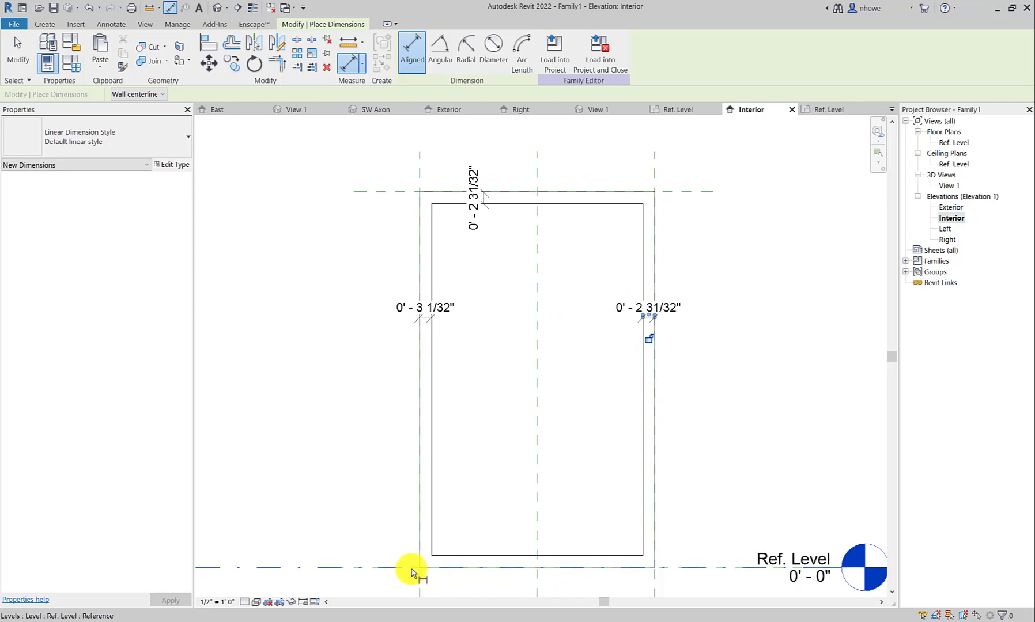
key(Tab)
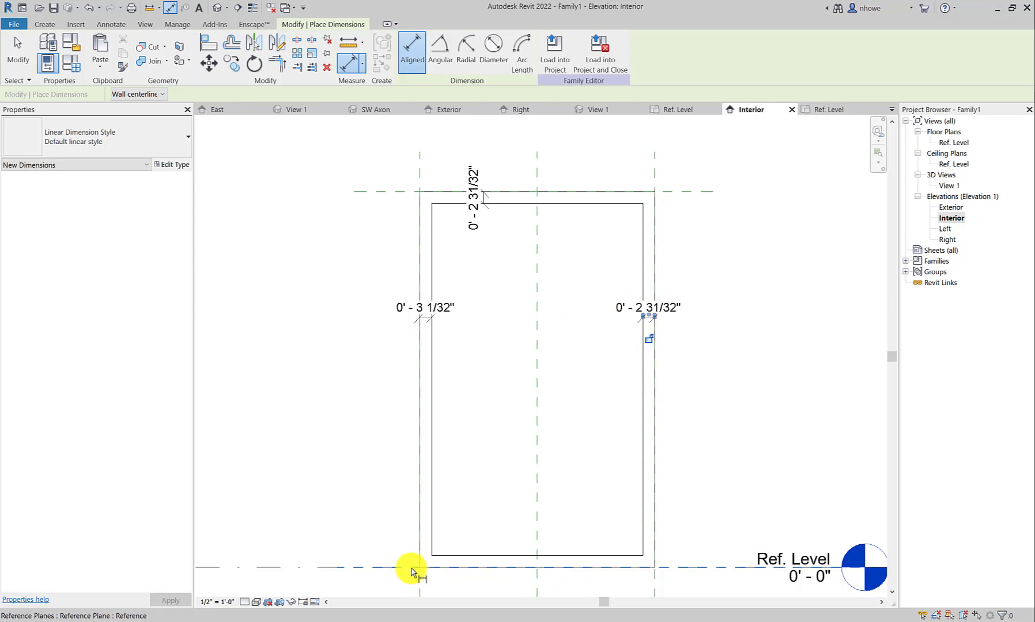
click(411, 570)
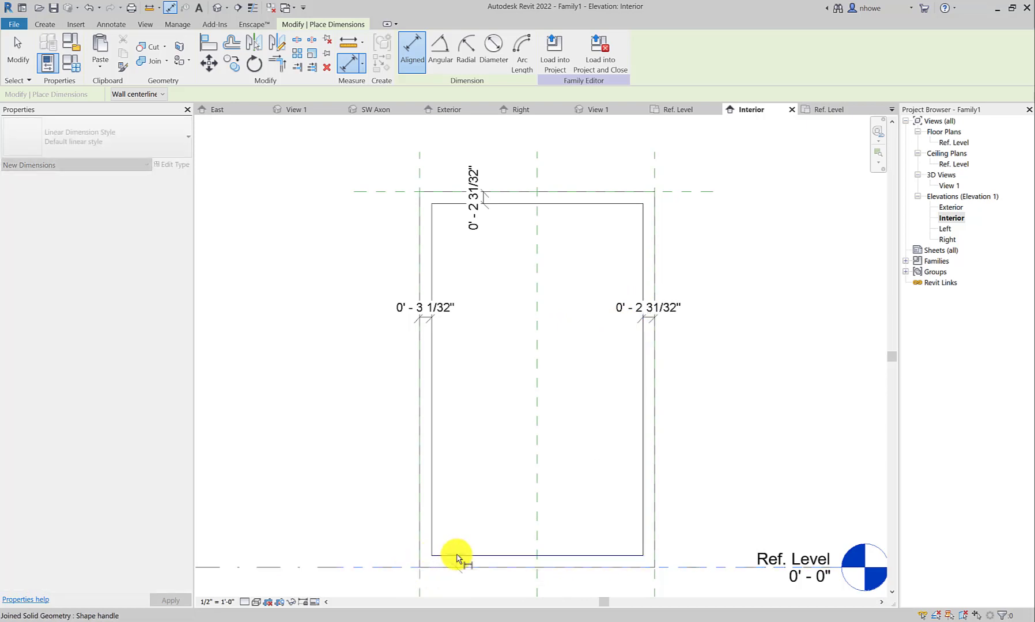
click(456, 557)
click(486, 509)
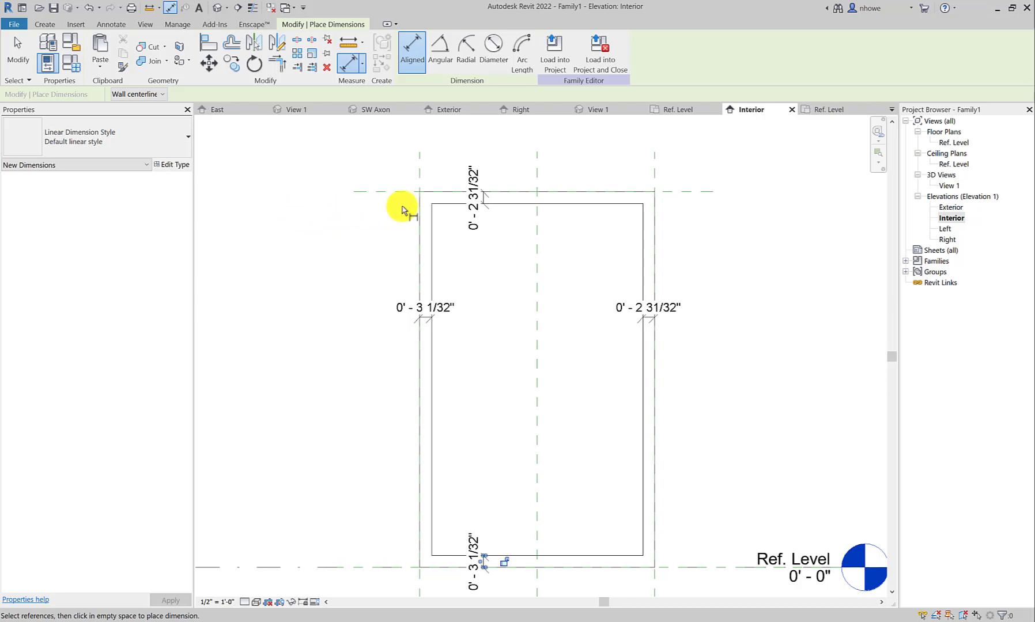
Step: Label the frame's top dimension with a new type-based family parameter named AlumFrame, grouped under Dimensions
click(9, 53)
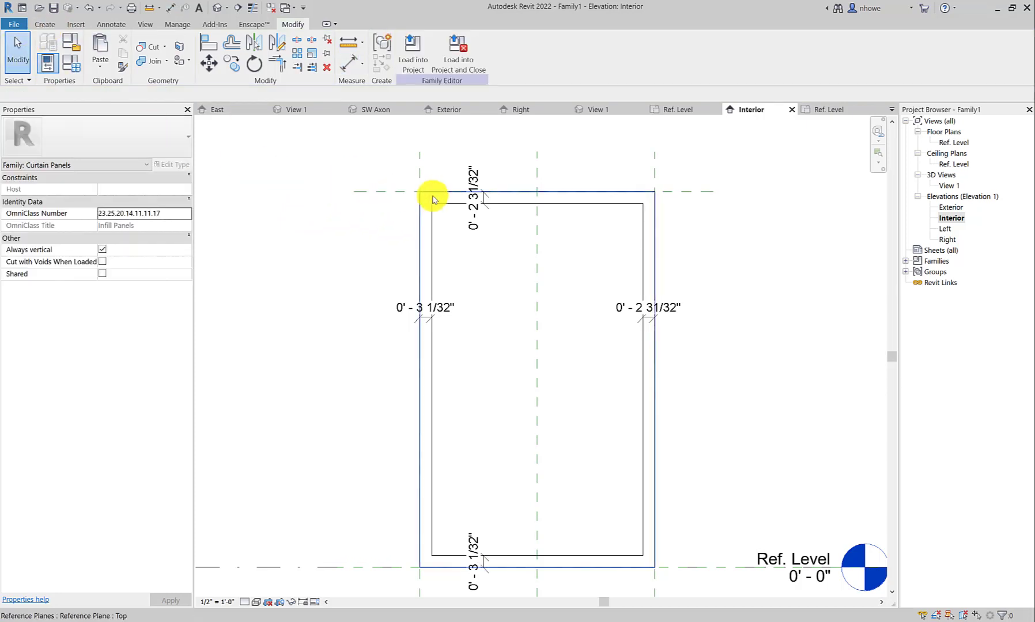
click(471, 215)
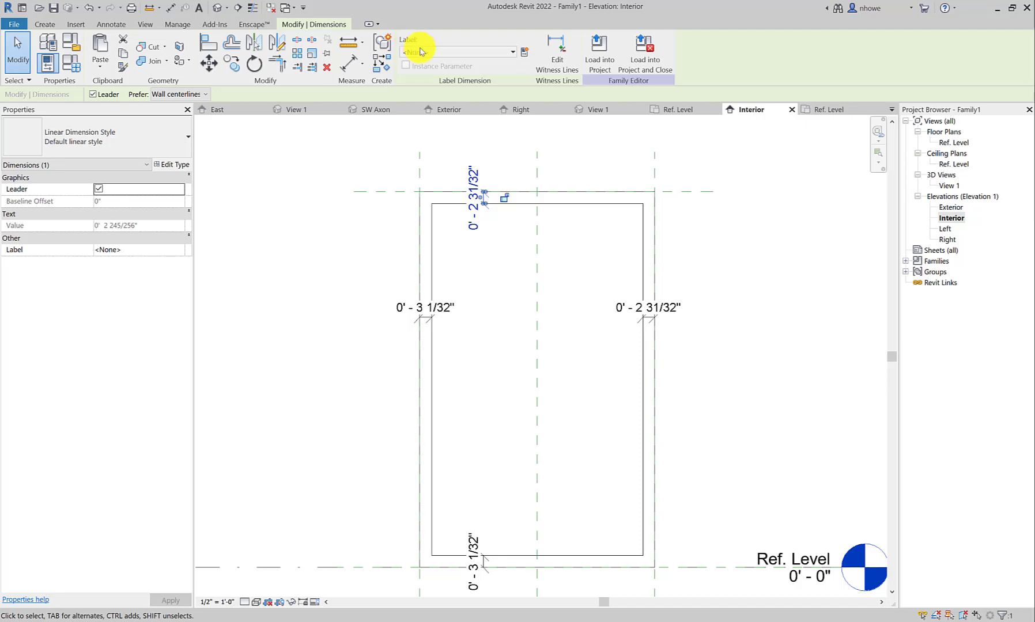
click(524, 53)
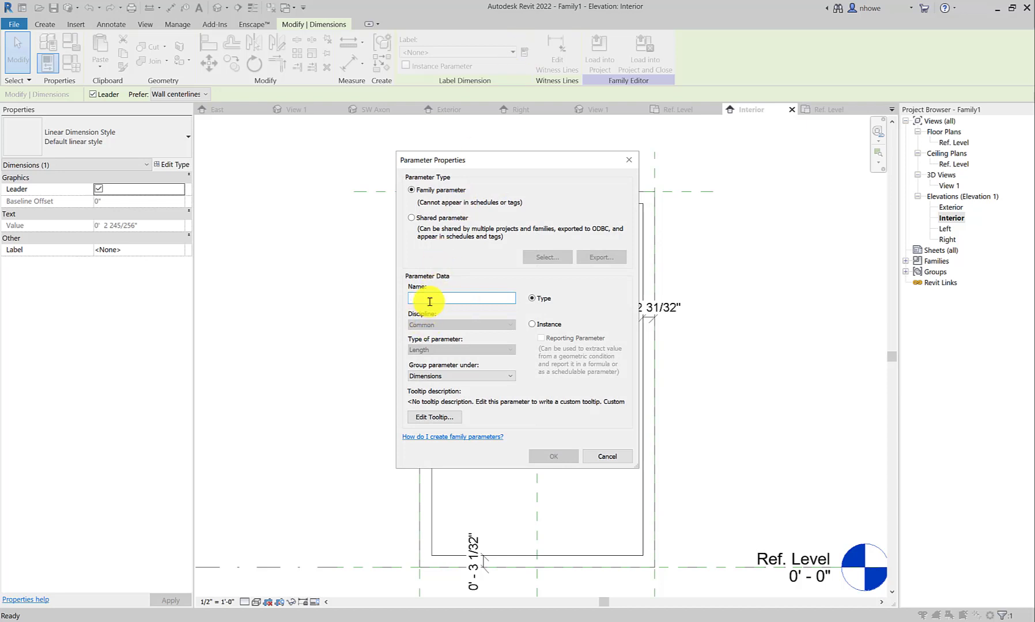
text(A)
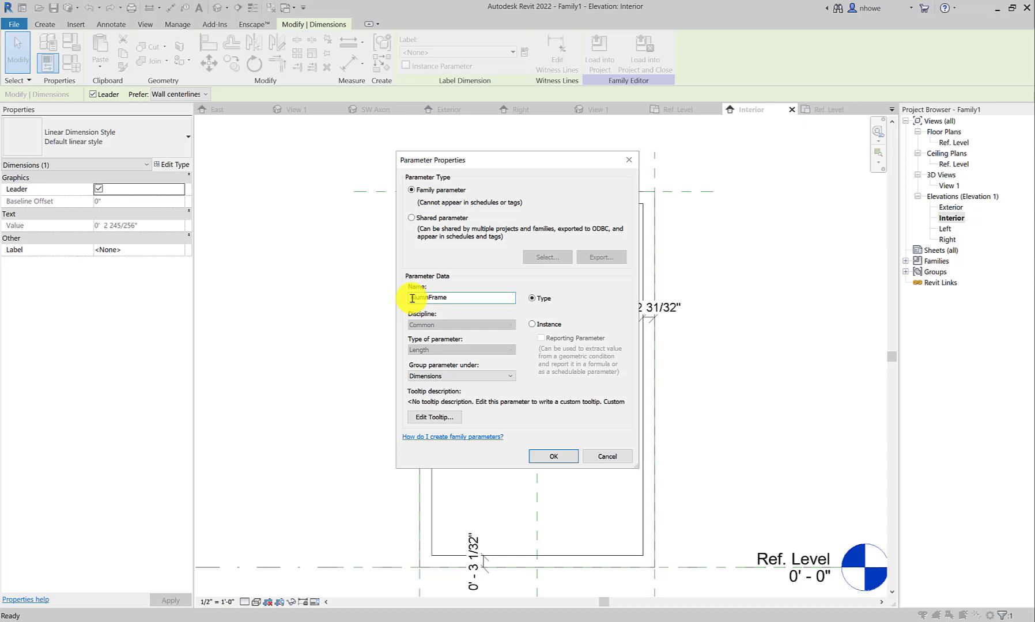
drag(412, 298, 427, 299)
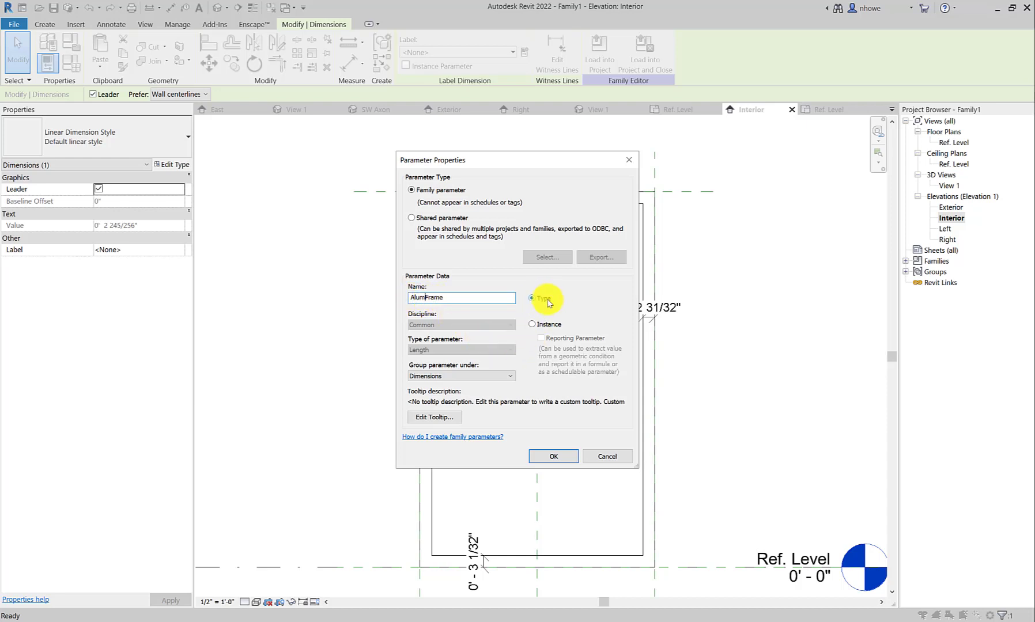
click(551, 457)
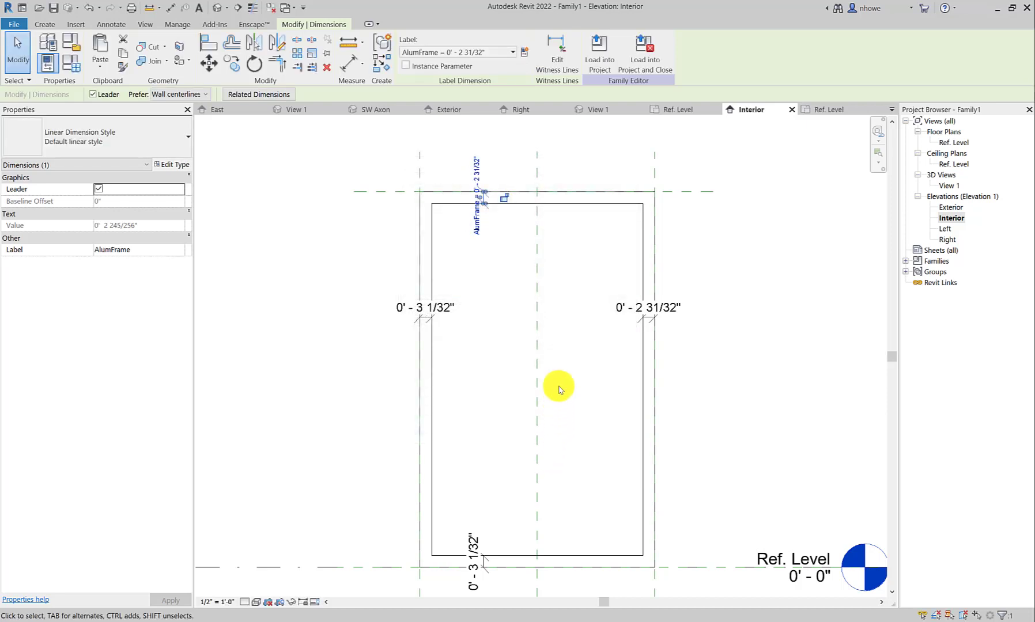
Step: Assign the AlumFrame label to the frame's left, right and bottom dimensions as well
ctrl+click(633, 319)
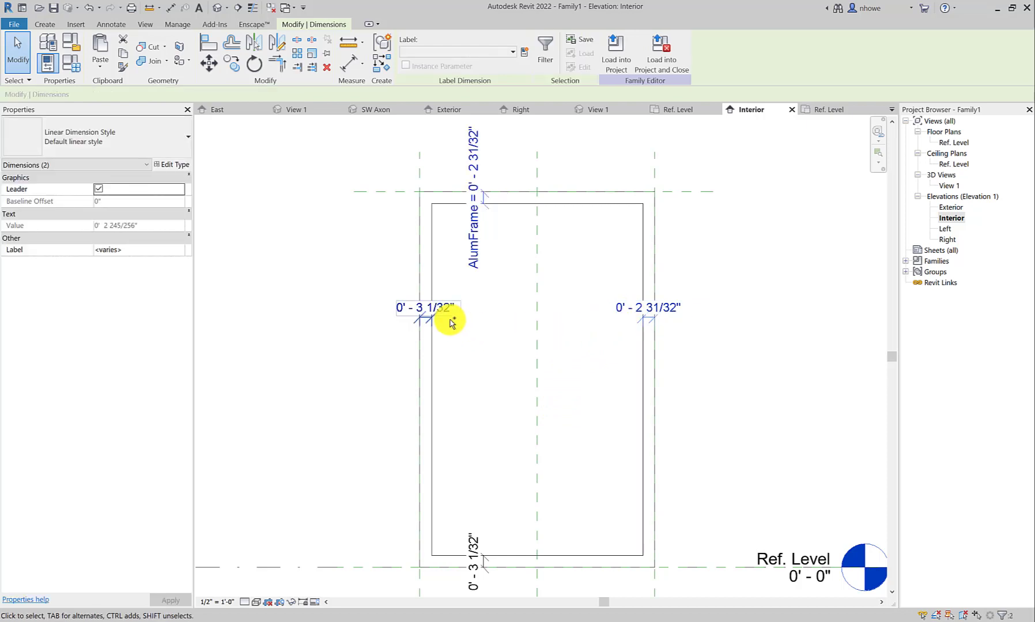
ctrl+click(442, 312)
ctrl+click(473, 535)
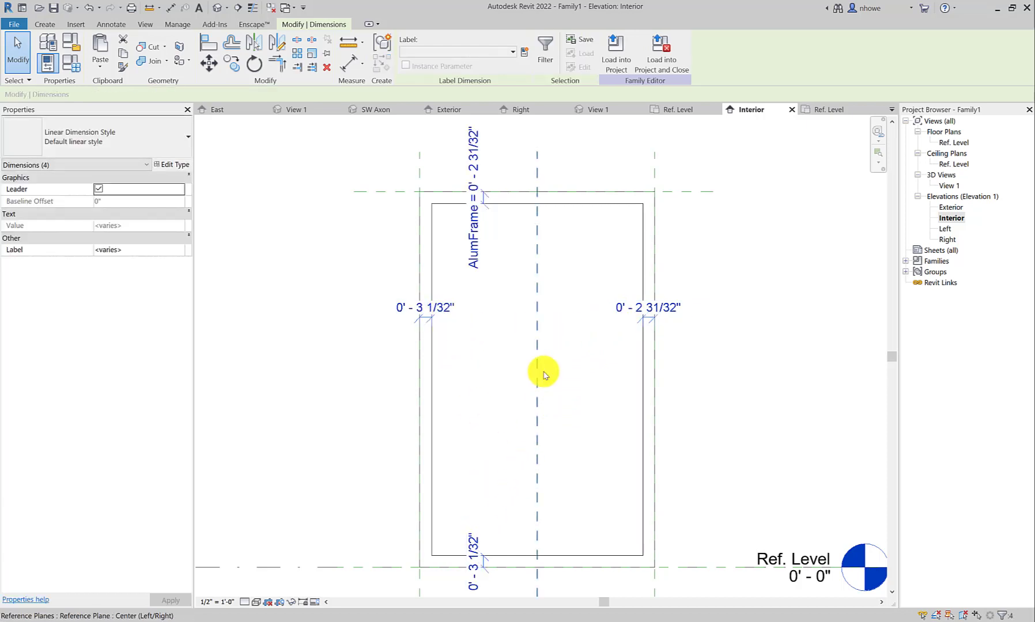
click(510, 54)
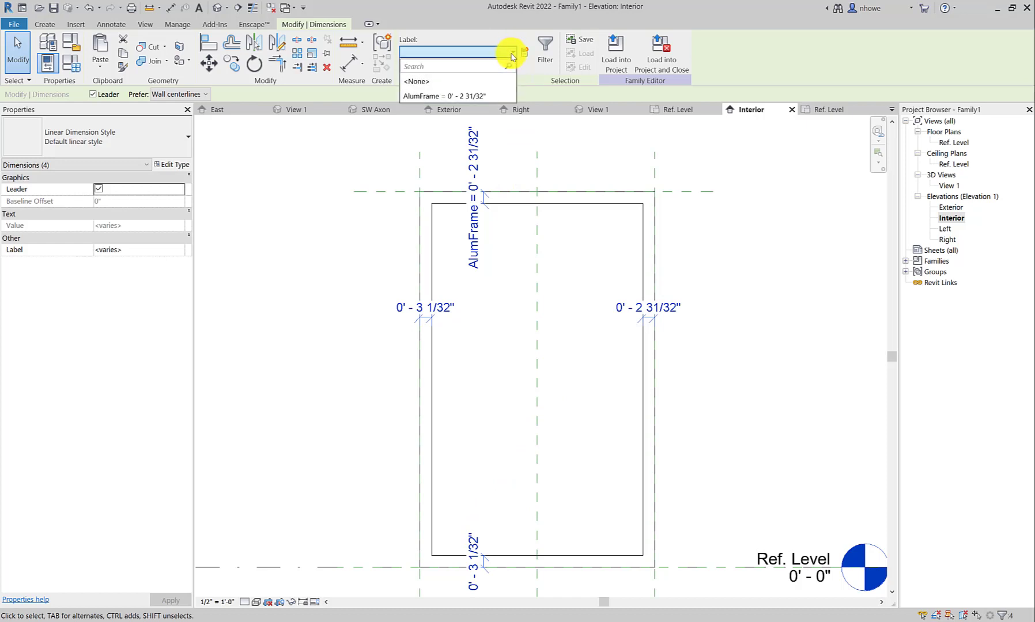
click(442, 96)
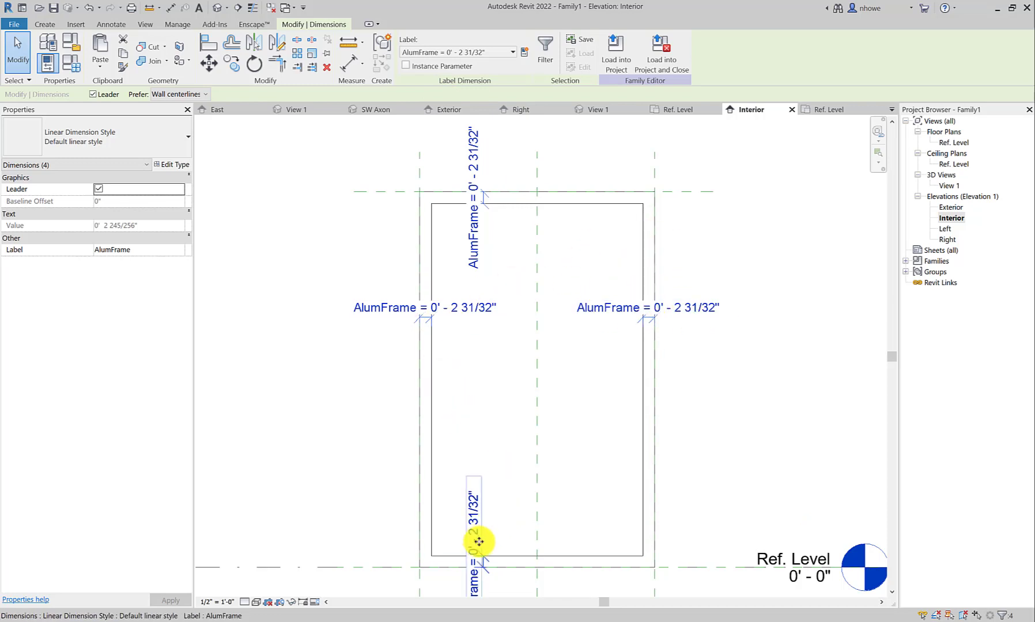
click(720, 420)
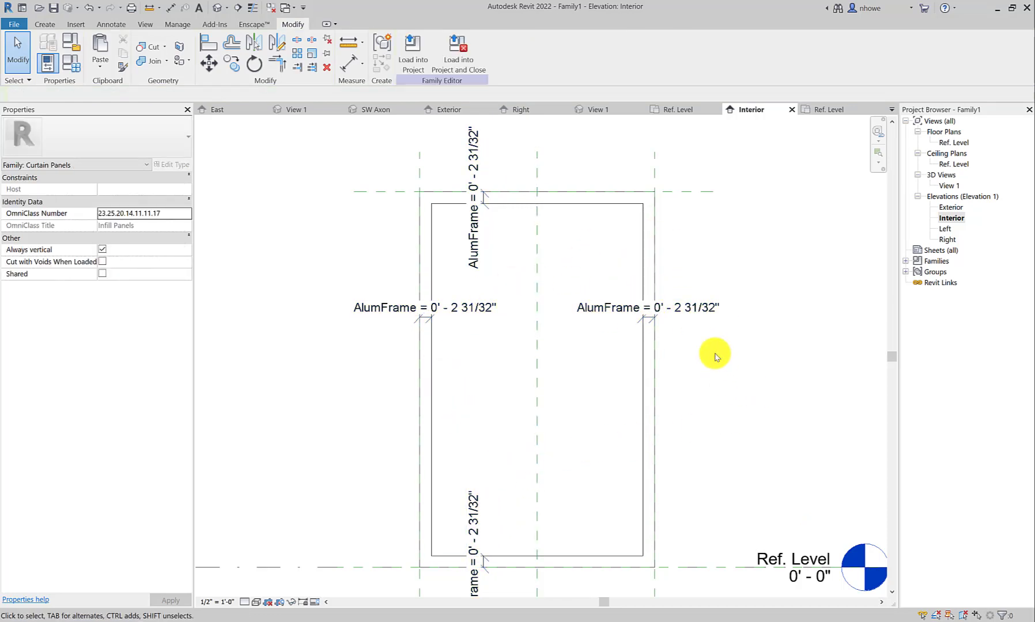
Step: Try entering 1.5 as the AlumFrame value on the frame's right dimension
click(697, 309)
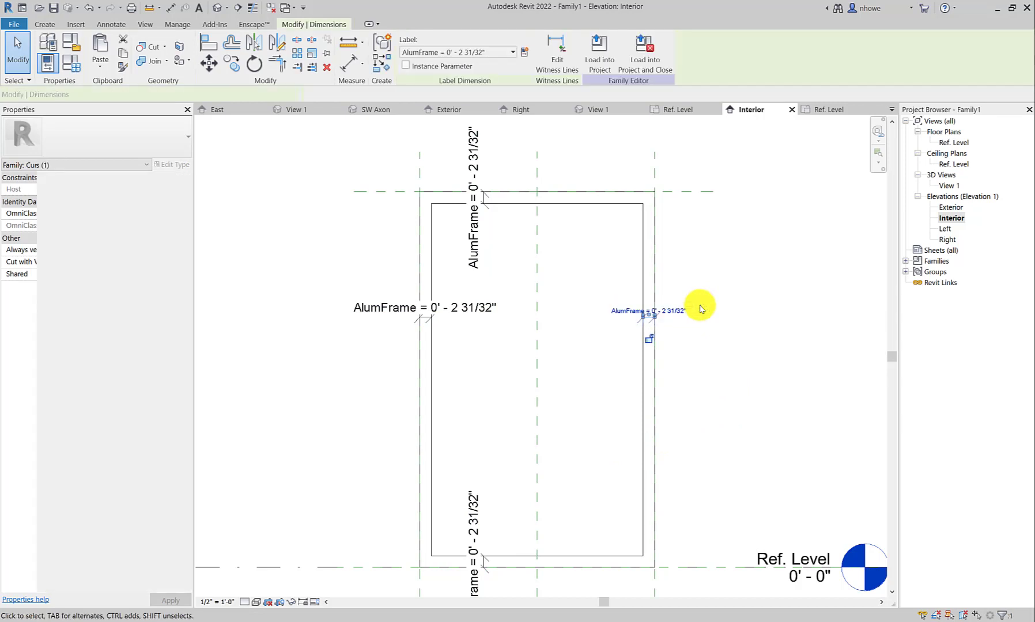
click(683, 311)
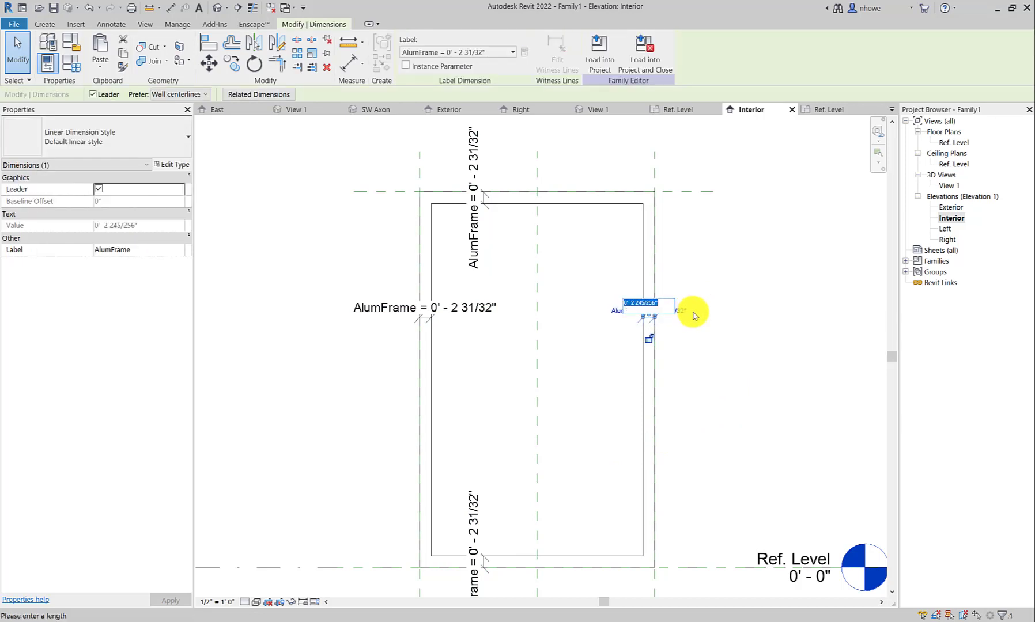
text(1.5)
key(Return)
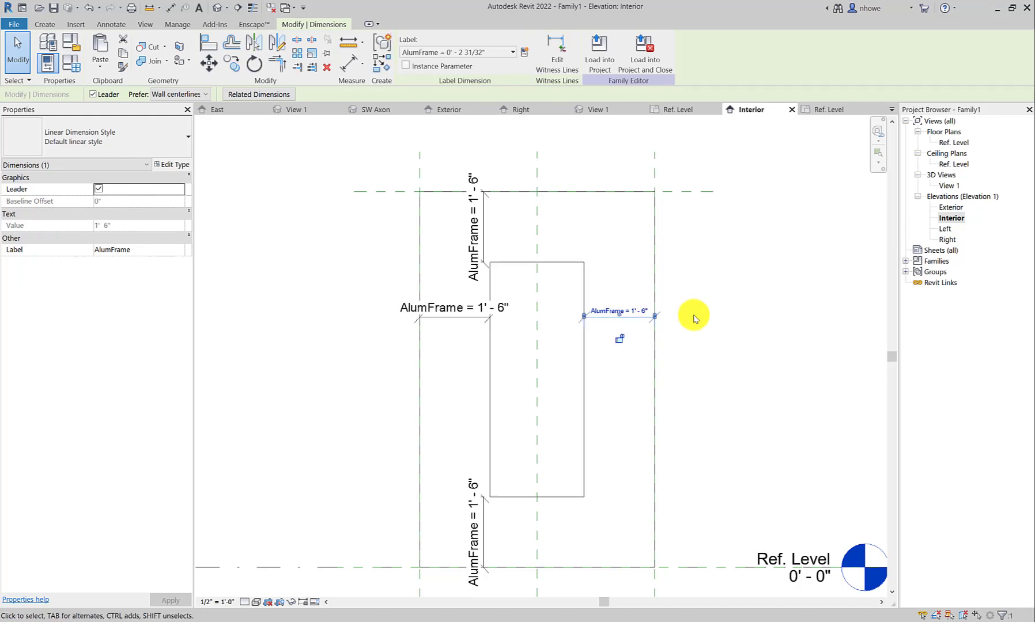
Step: Set the AlumFrame value to 1.5" through the frame's right dimension and deselect it
click(641, 311)
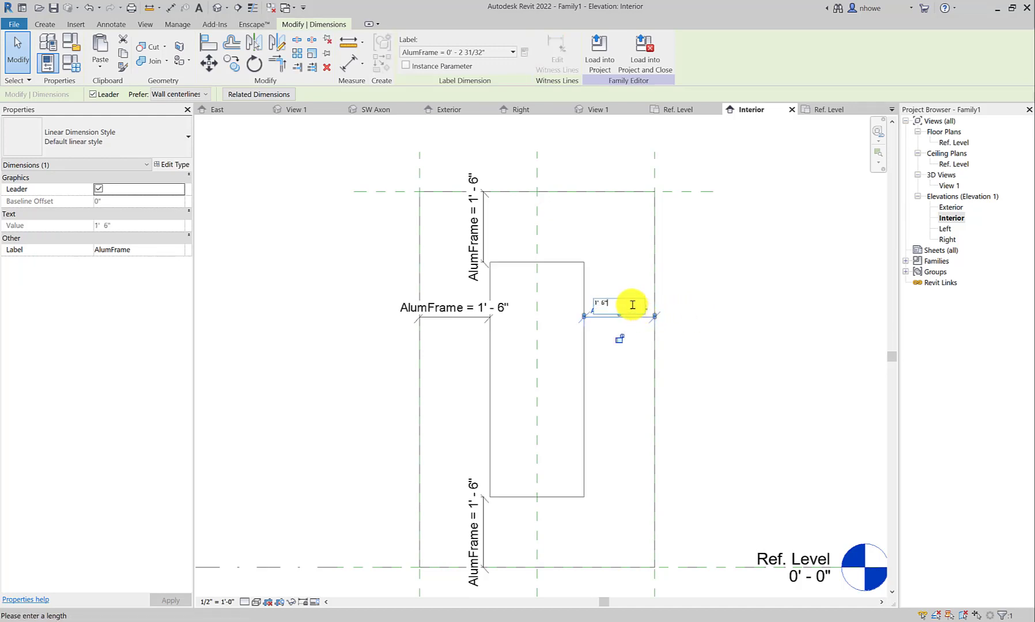
drag(632, 305, 582, 304)
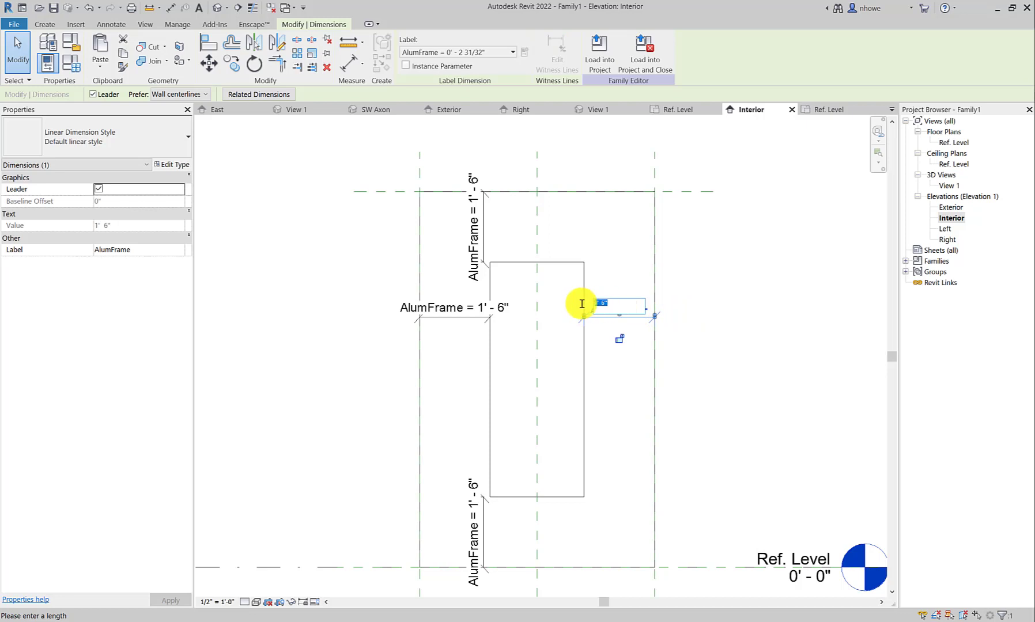
text(1.5")
key(Return)
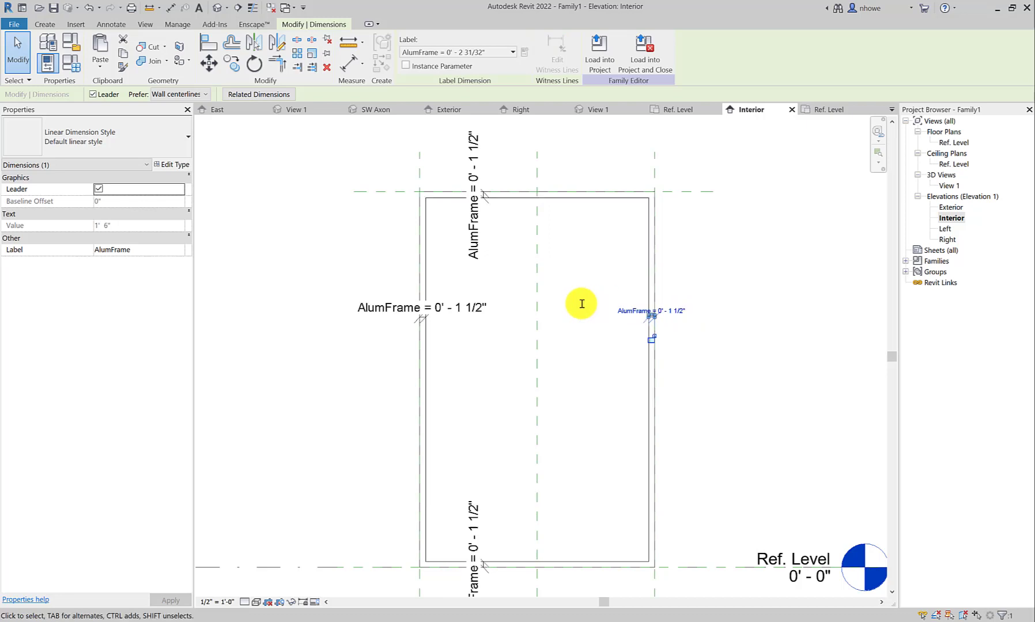
key(Escape)
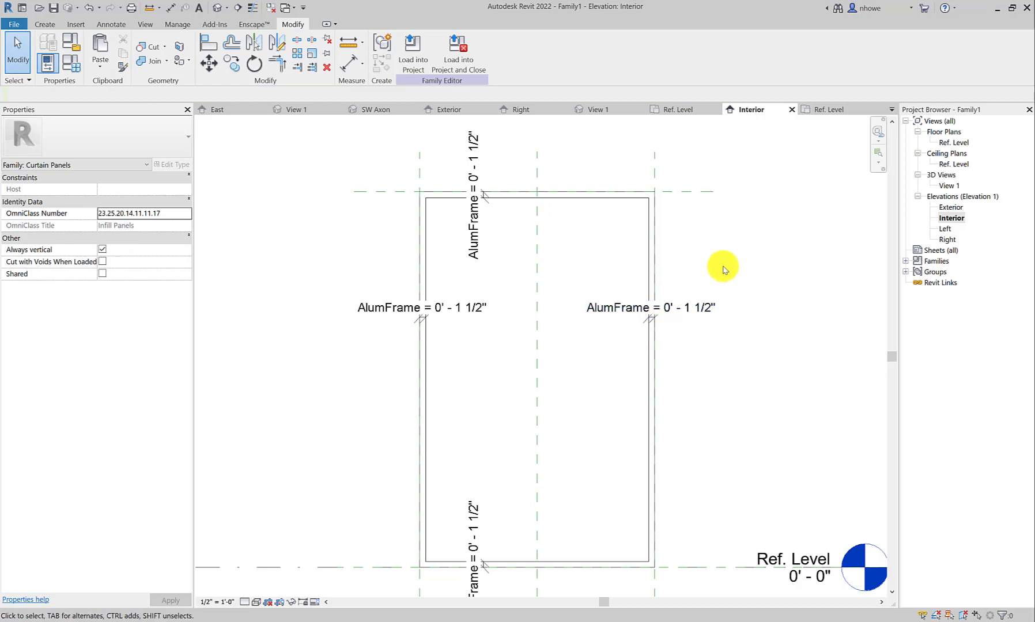
Step: Test the frame's flexing by setting AlumFrame to 6" in Family Types, then apply the value and close the dialog
click(68, 65)
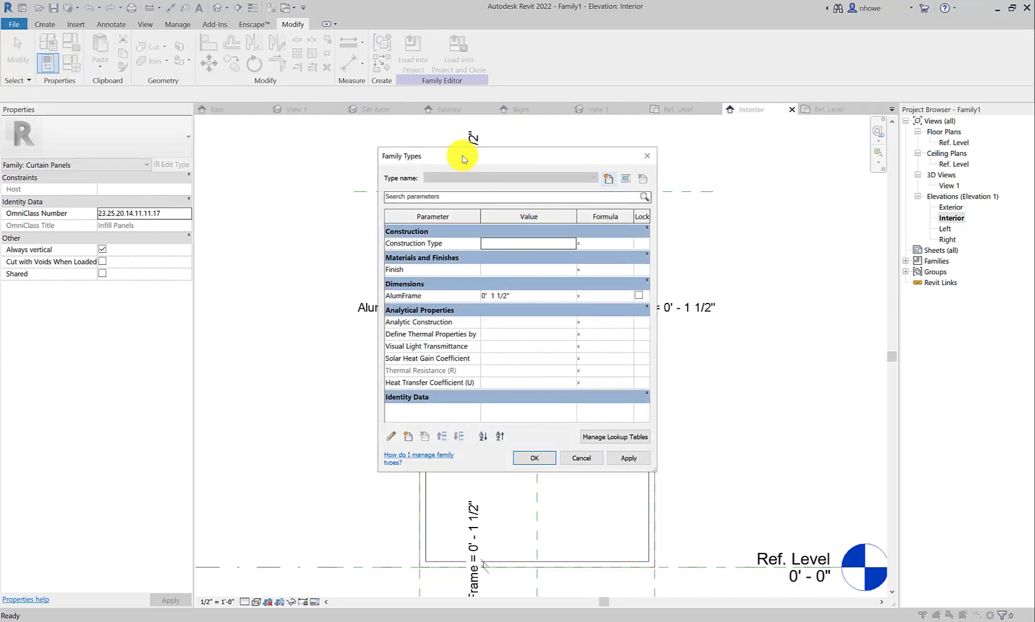
drag(463, 158, 357, 122)
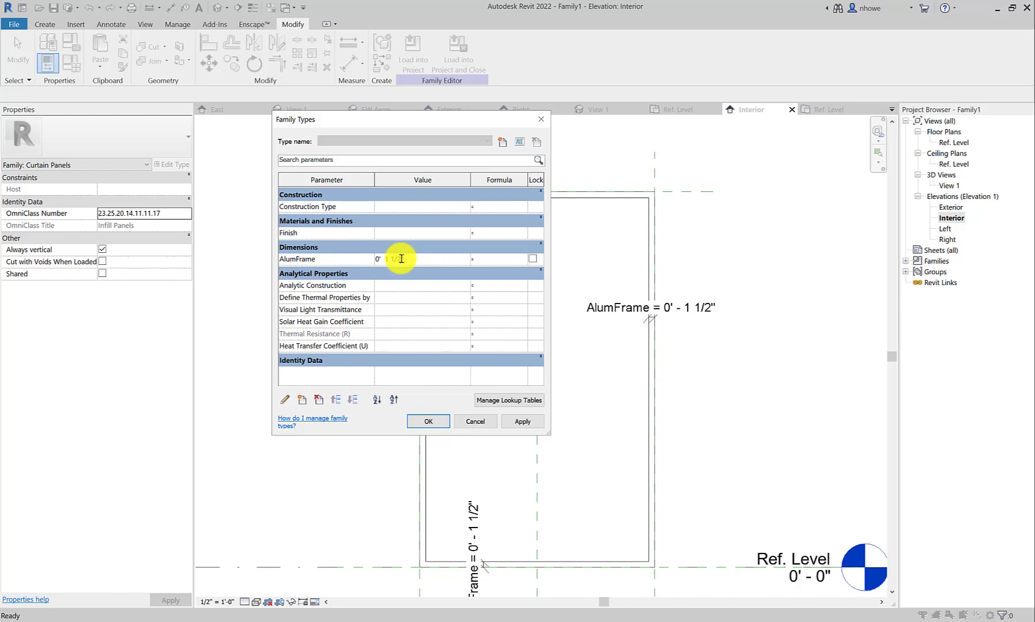
drag(402, 259, 384, 259)
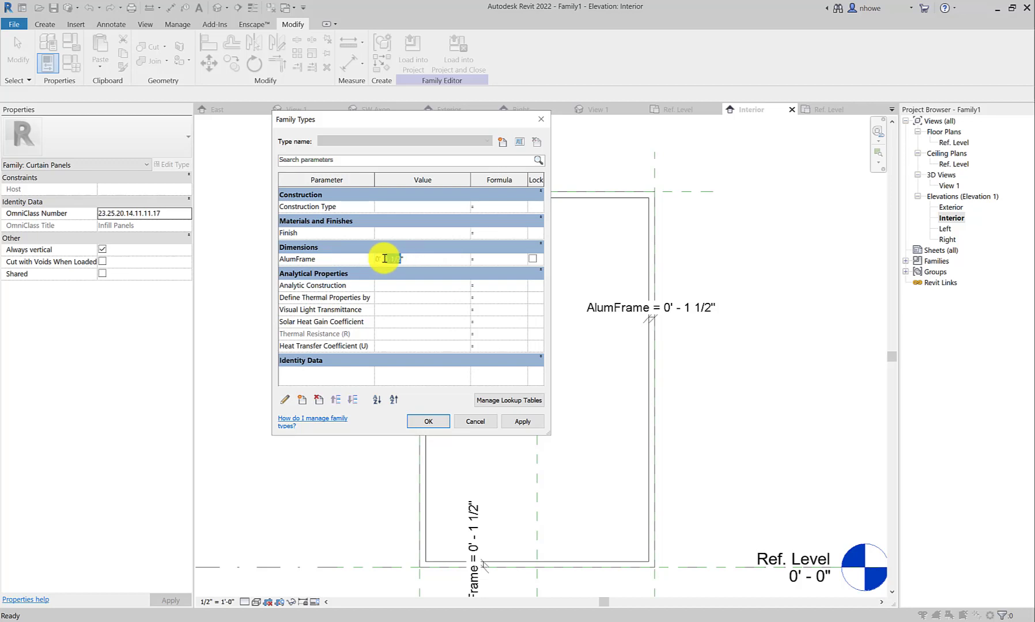
text(6")
click(520, 420)
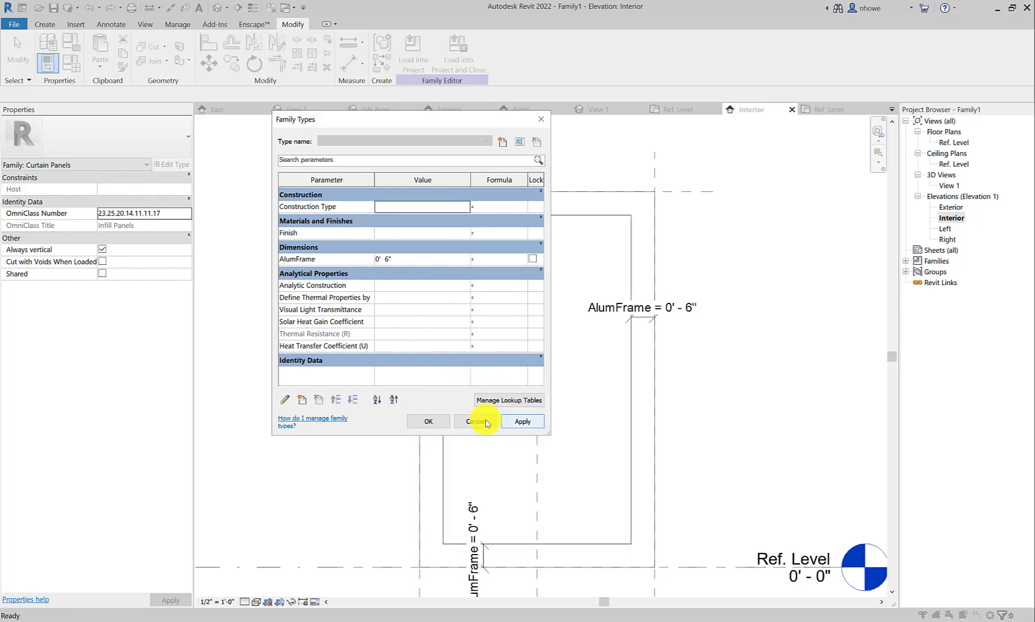
drag(414, 122, 365, 132)
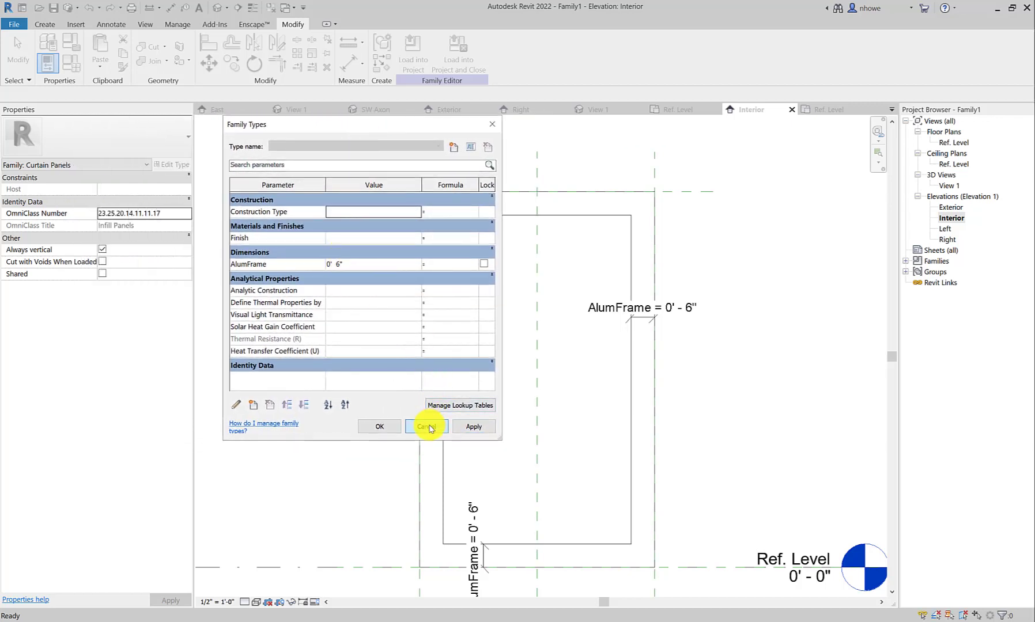
click(428, 427)
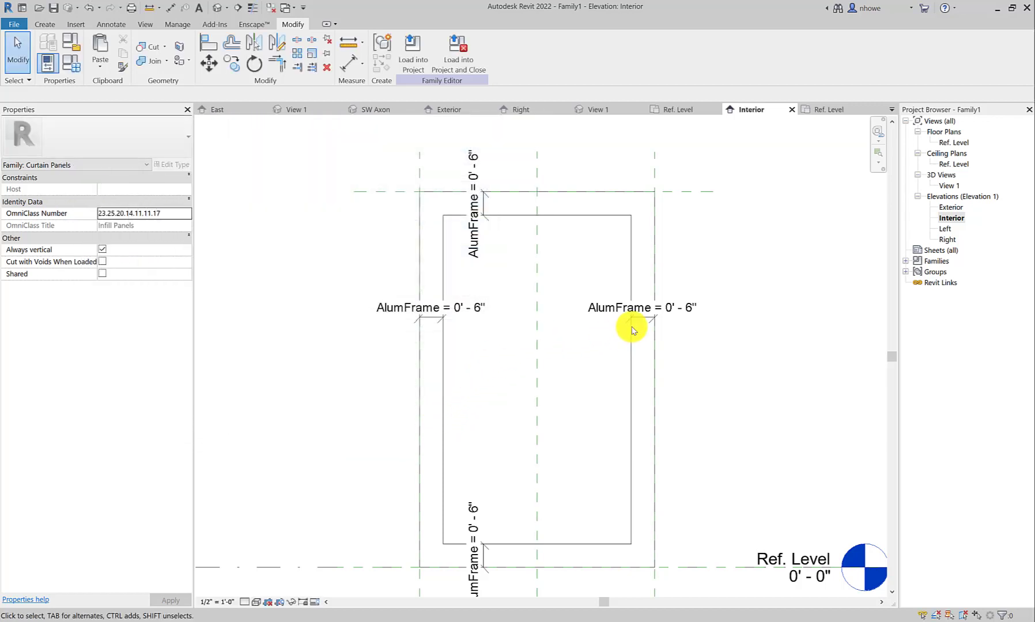
Step: Set AlumFrame to 1 1/2" in Family Types and accept the change
click(71, 62)
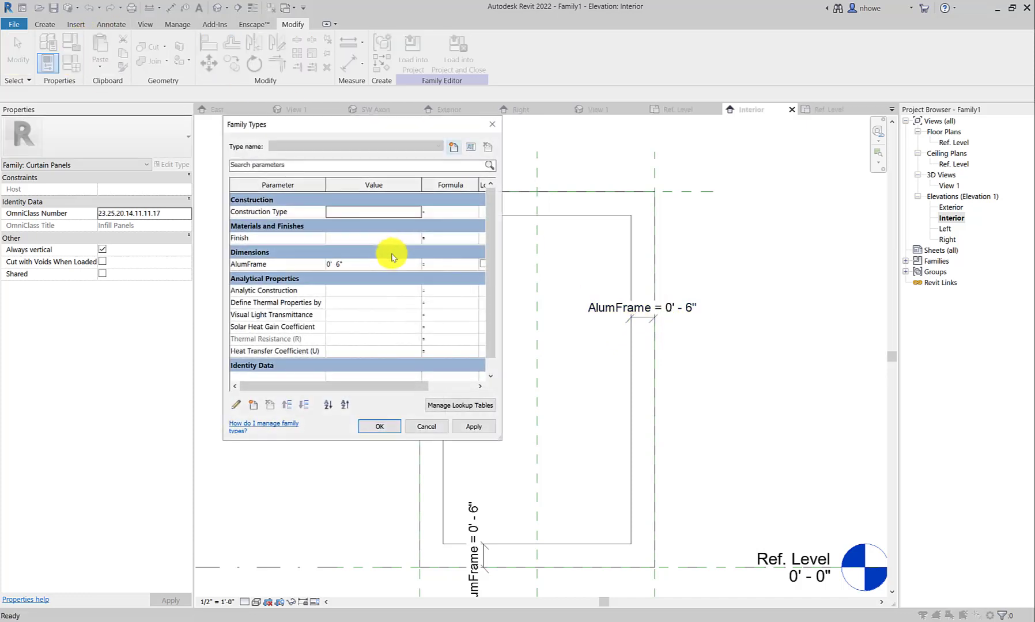
click(354, 265)
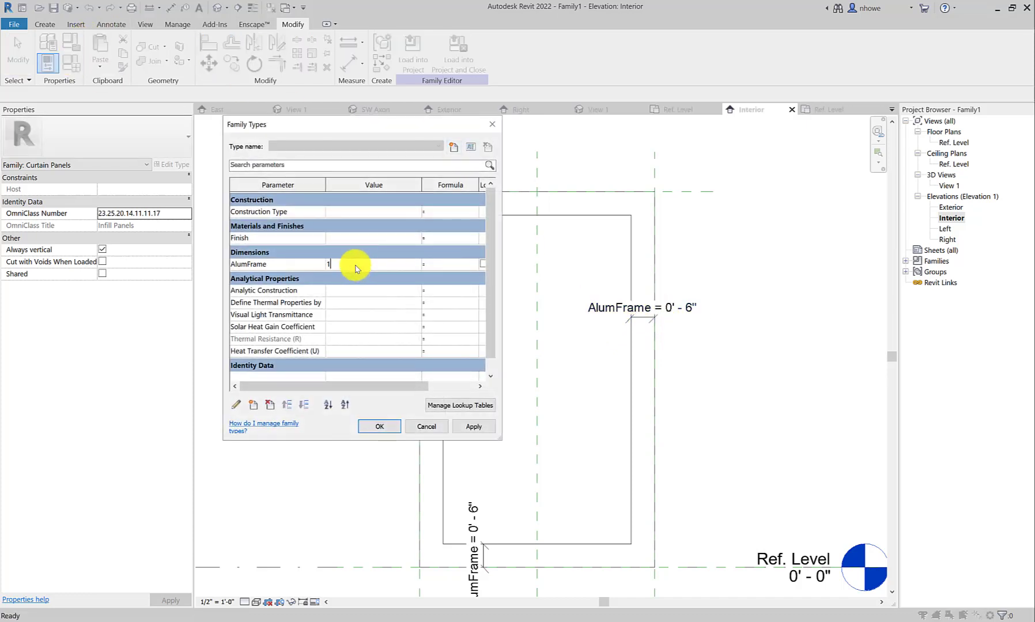
click(472, 426)
click(380, 426)
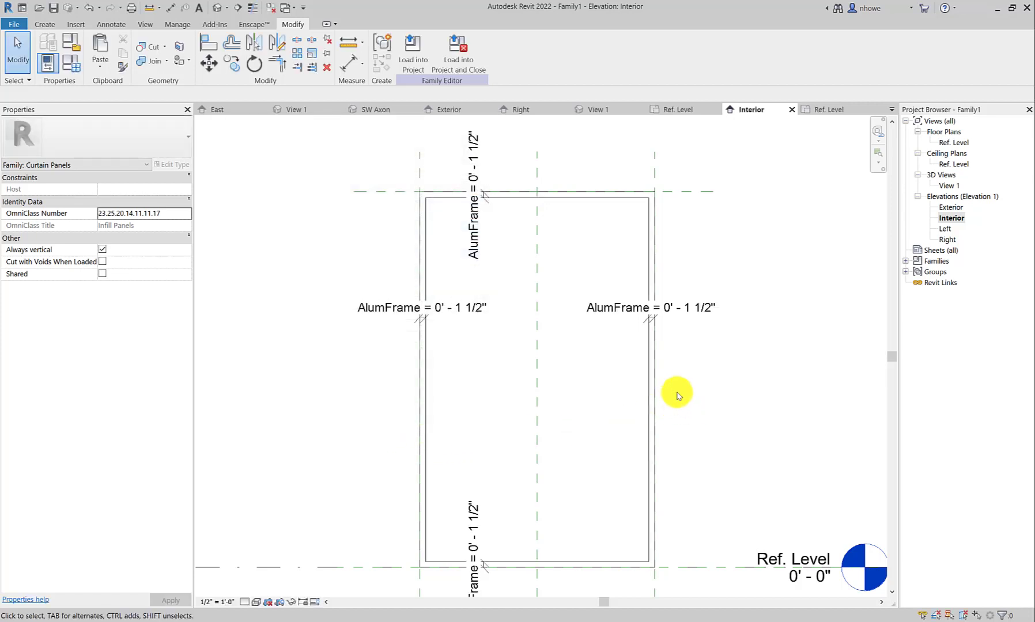
Step: Move the Right reference plane slightly inward and the Top reference plane slightly down to test how the frame adapts
scroll(678, 396, down, 2)
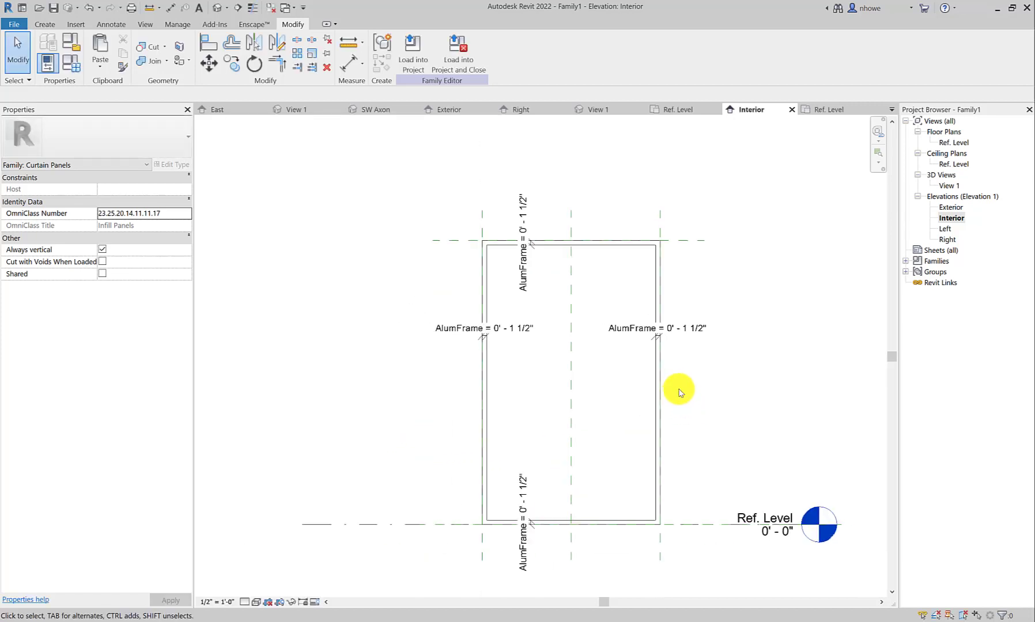
click(658, 227)
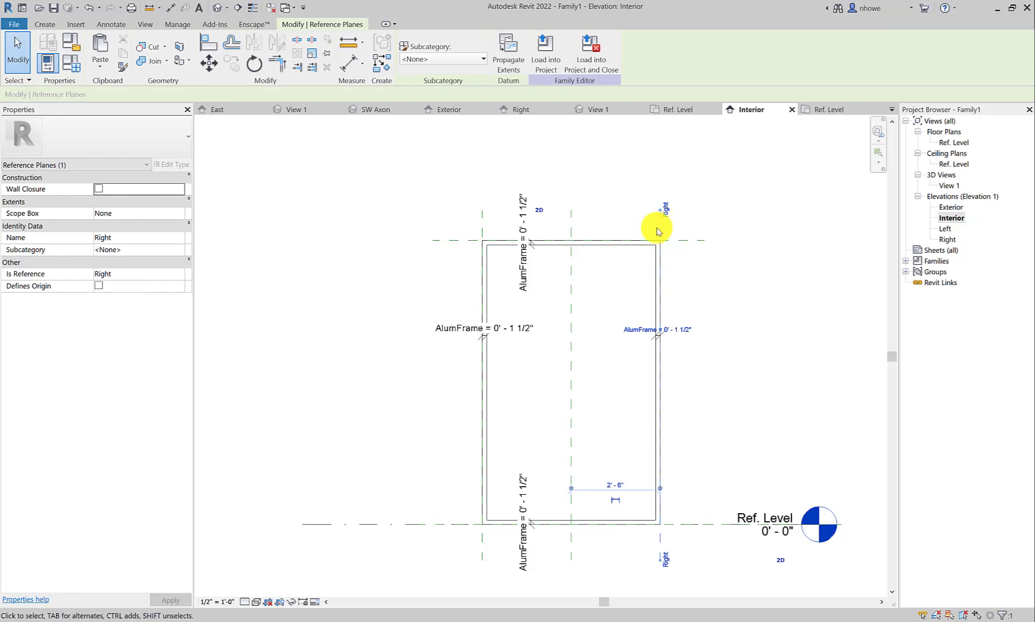
drag(670, 226, 682, 246)
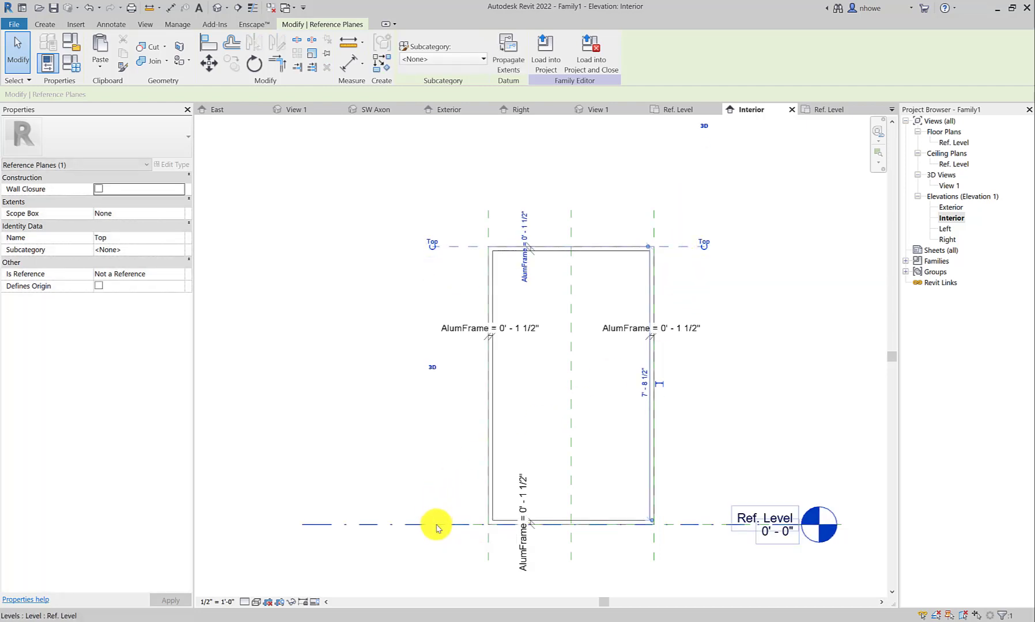
Step: Try to move the unnamed bottom reference plane up from the Ref. Level
click(438, 526)
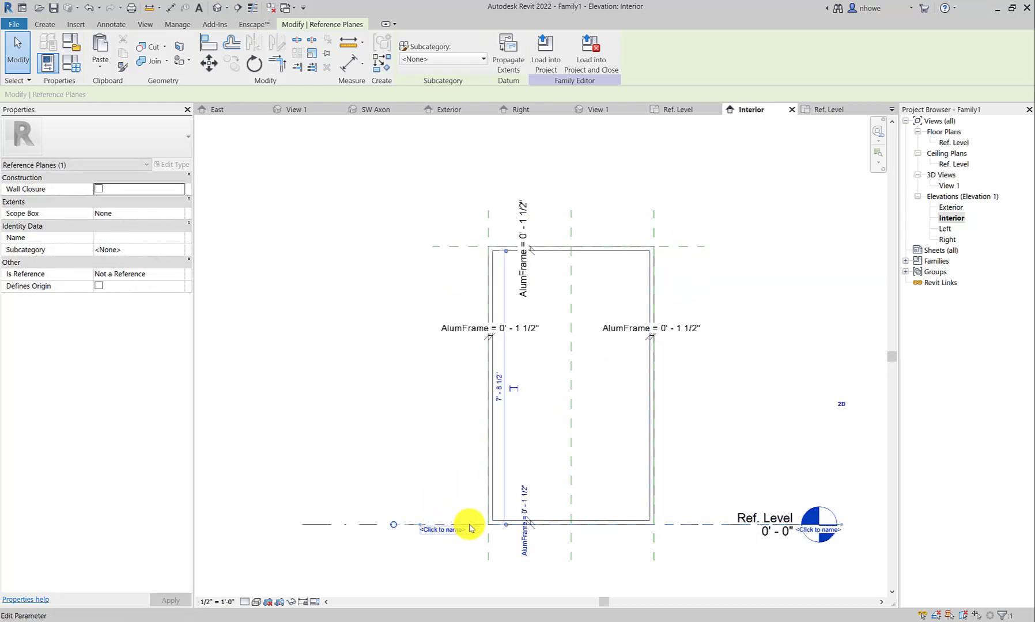
drag(476, 523, 478, 496)
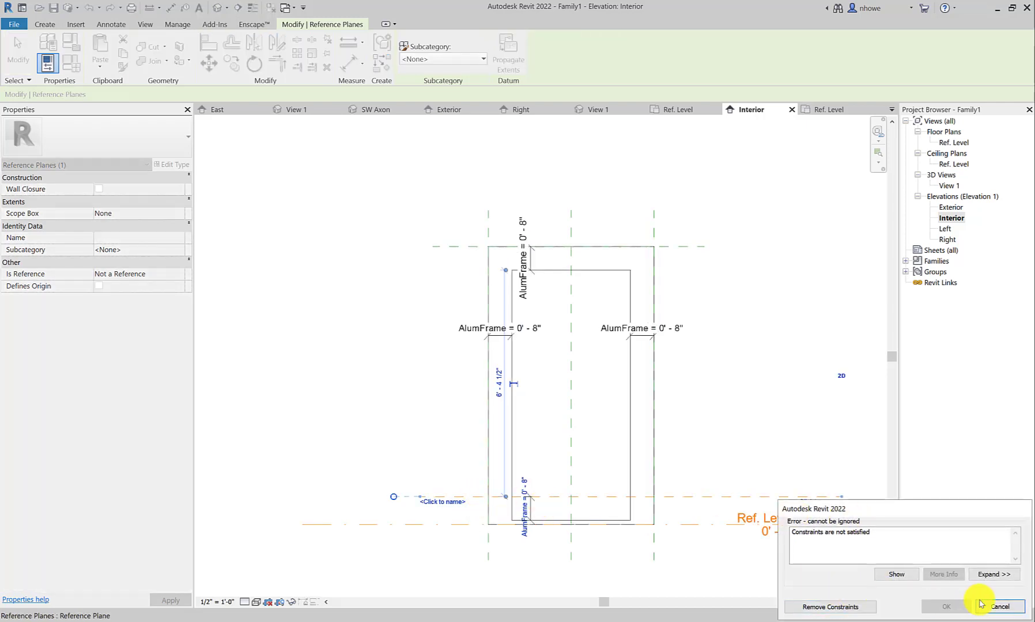
click(987, 606)
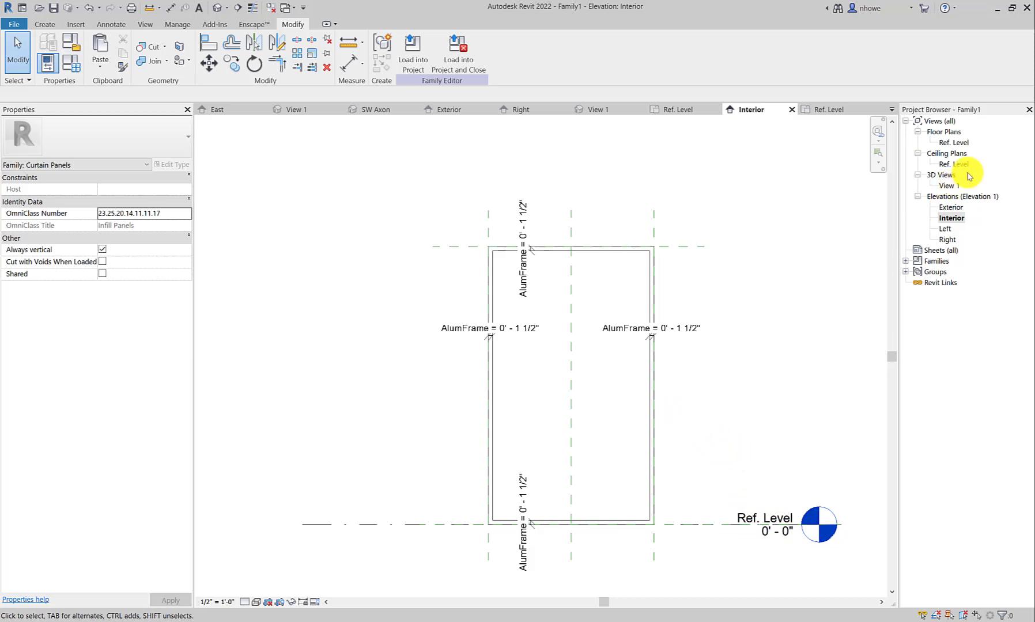
Step: Open 3D View 1, examine the thinner frame from an angle and compare it with the storefront photo
double_click(945, 186)
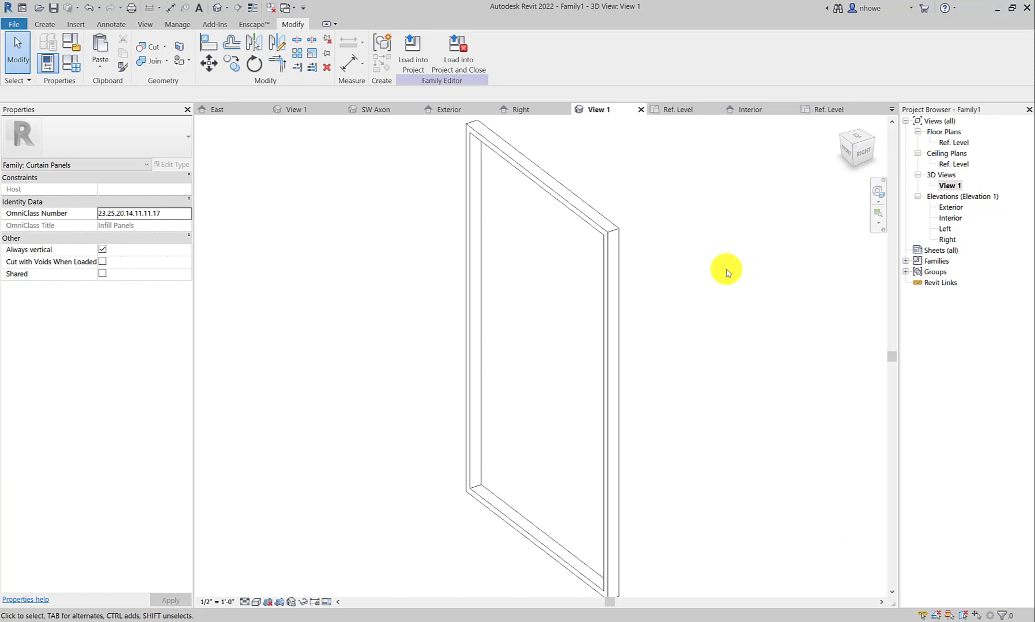
shift+middle_drag(699, 281, 712, 294)
click(536, 621)
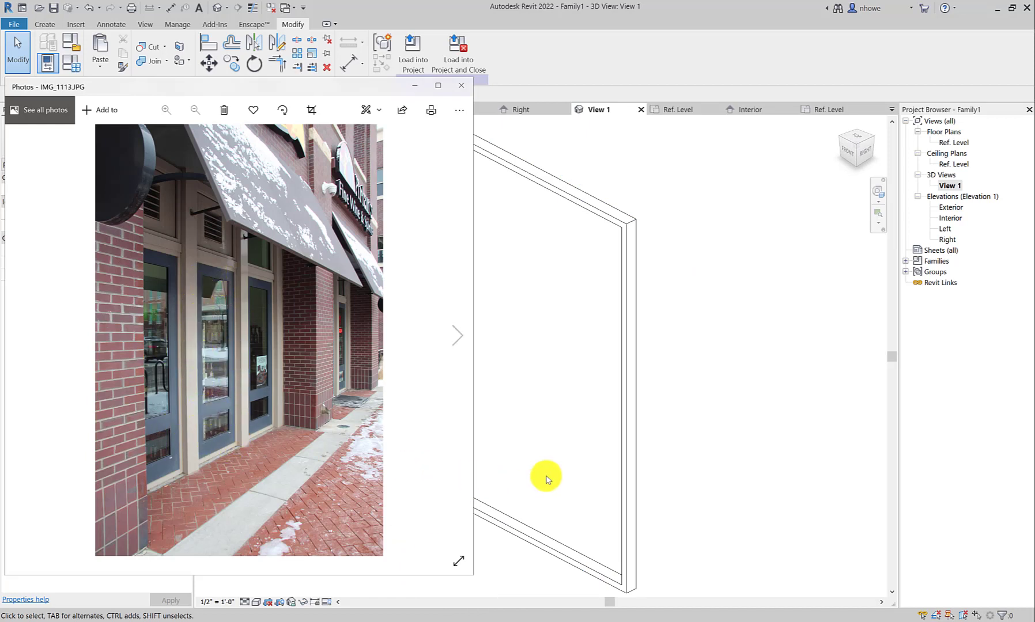
click(685, 526)
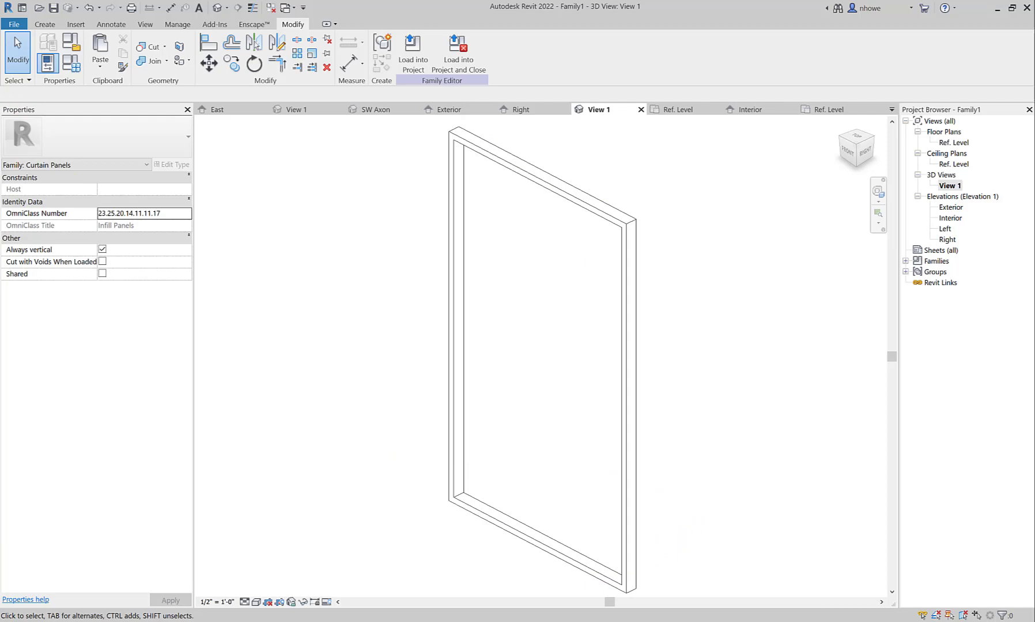